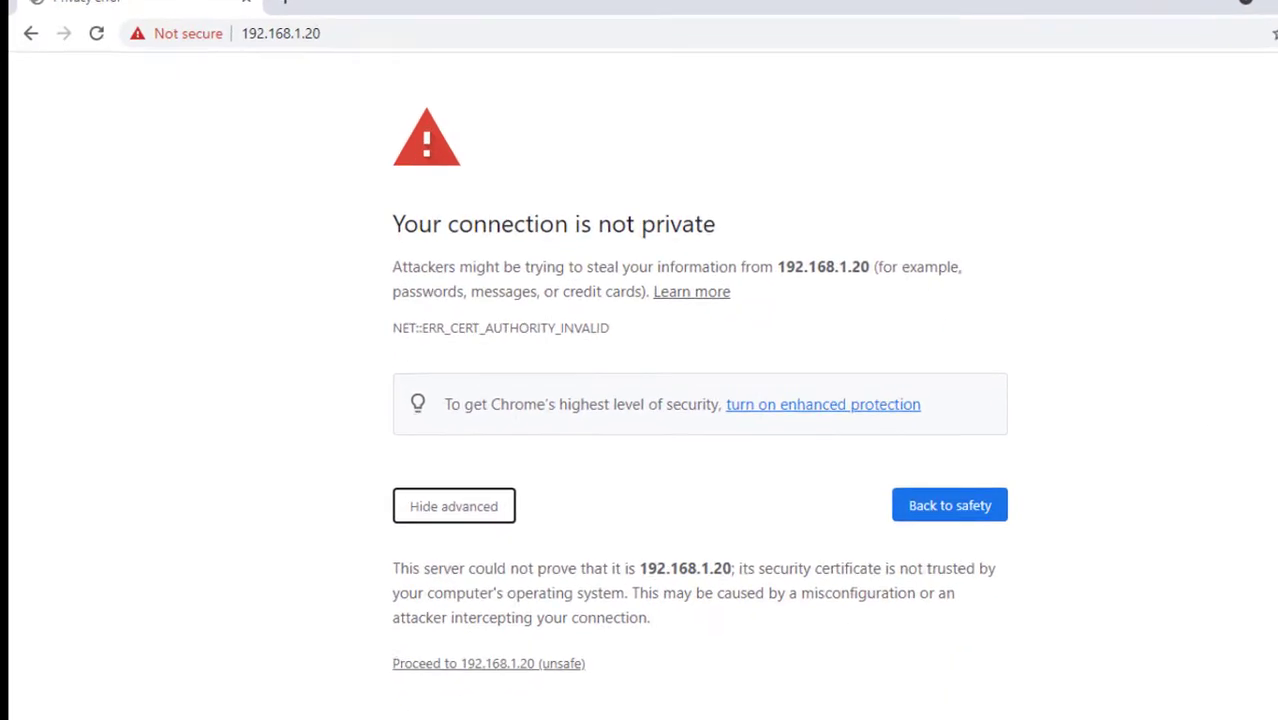
Step: Continue past the certificate warning to 192.168.1.20 and enter the default user name and password
click(522, 637)
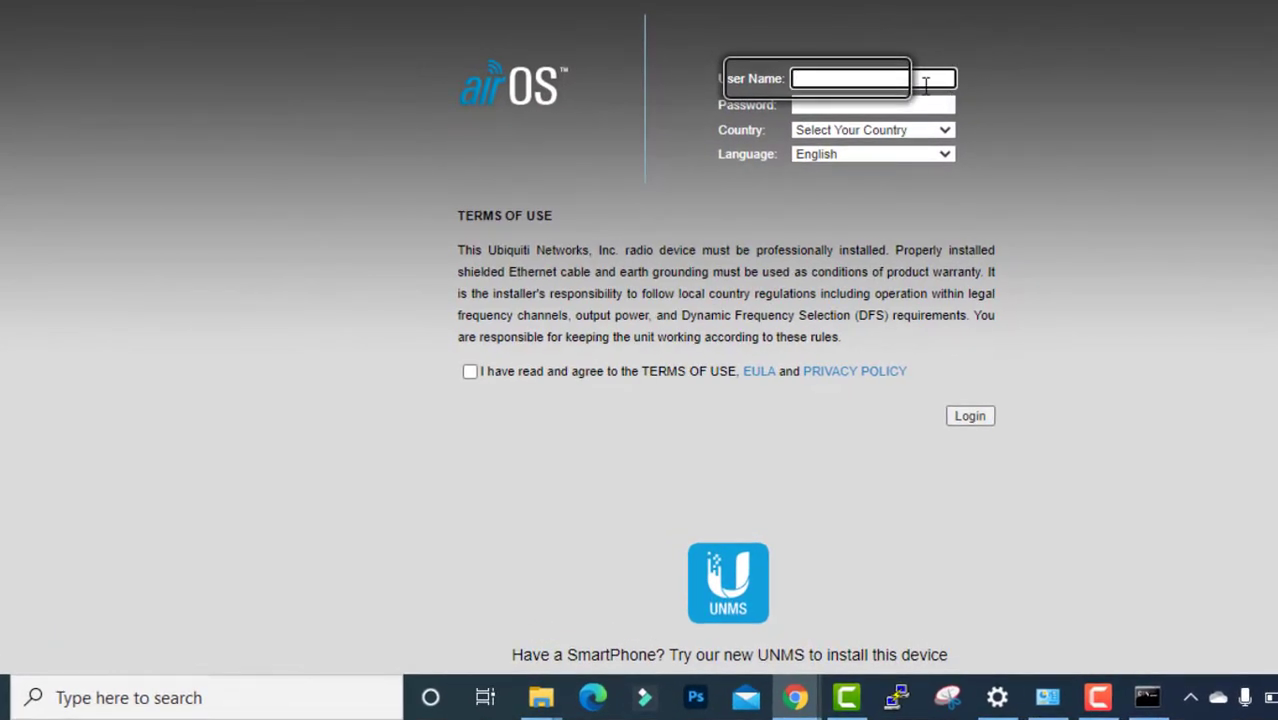
click(853, 119)
click(862, 160)
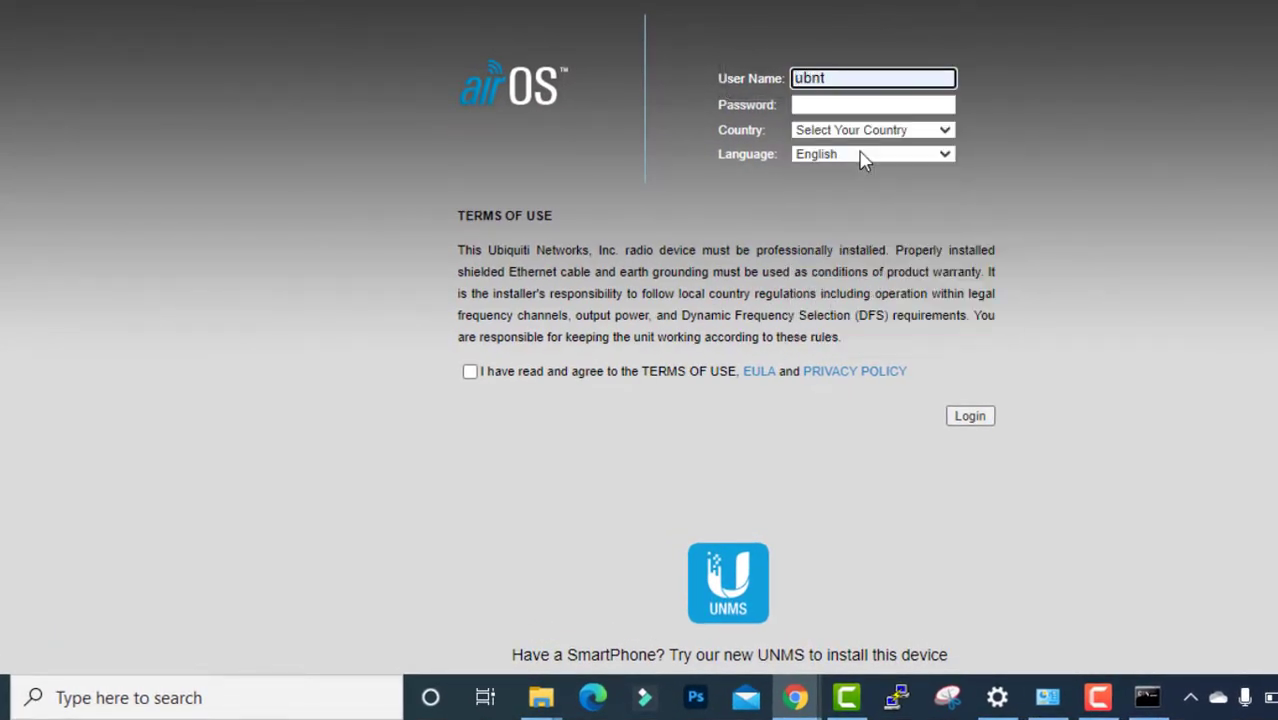
click(838, 100)
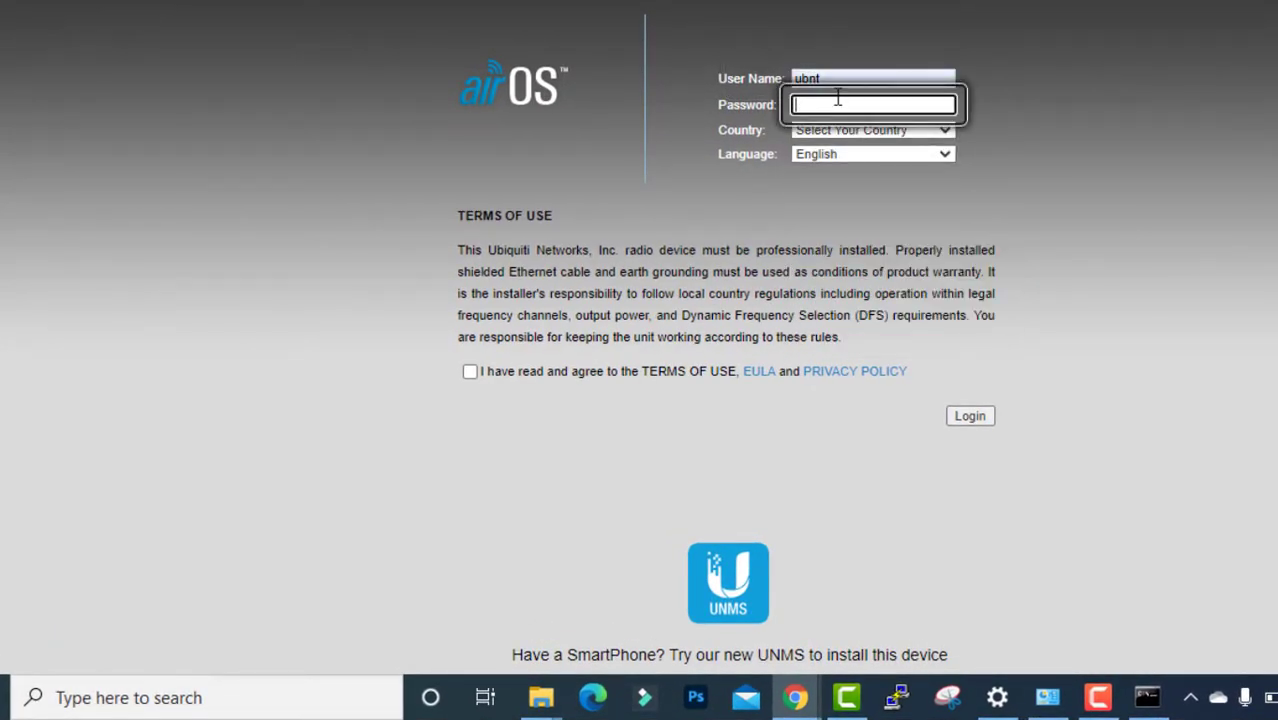
text(ubn)
Step: Choose Canada as the country, accept the terms of use, and log in
key(Tab)
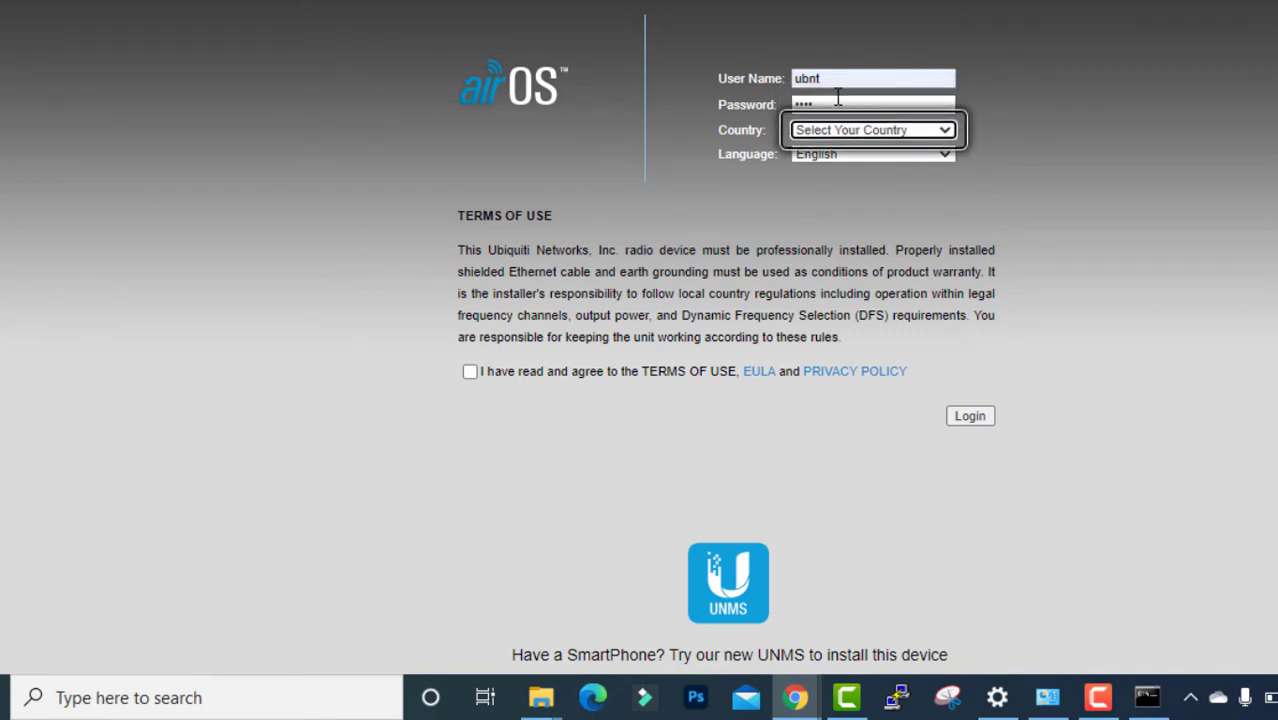
click(952, 131)
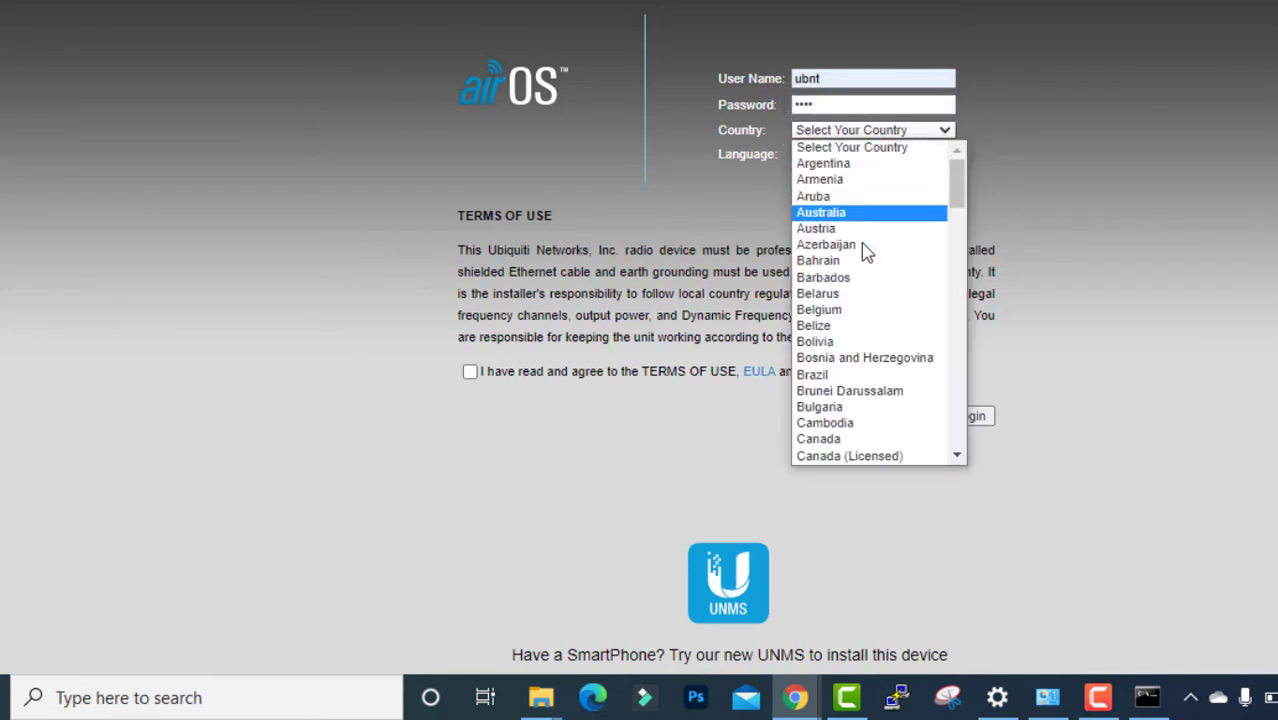
click(843, 440)
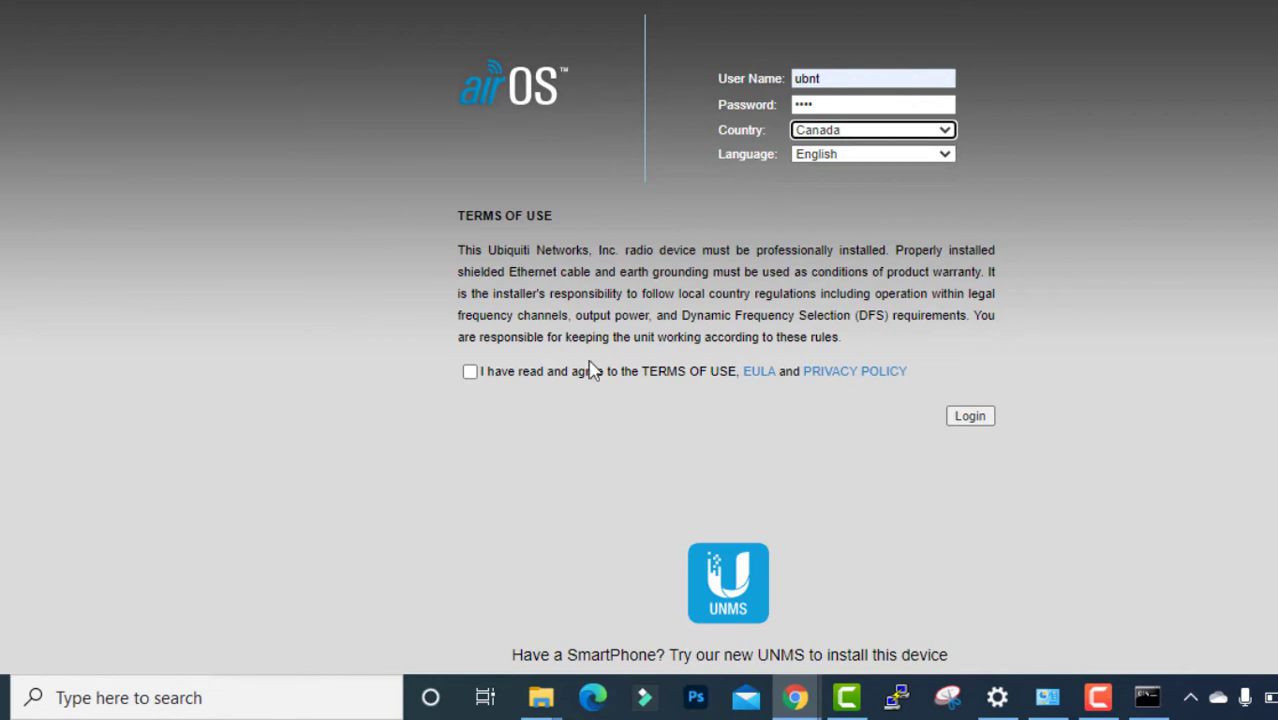
click(497, 373)
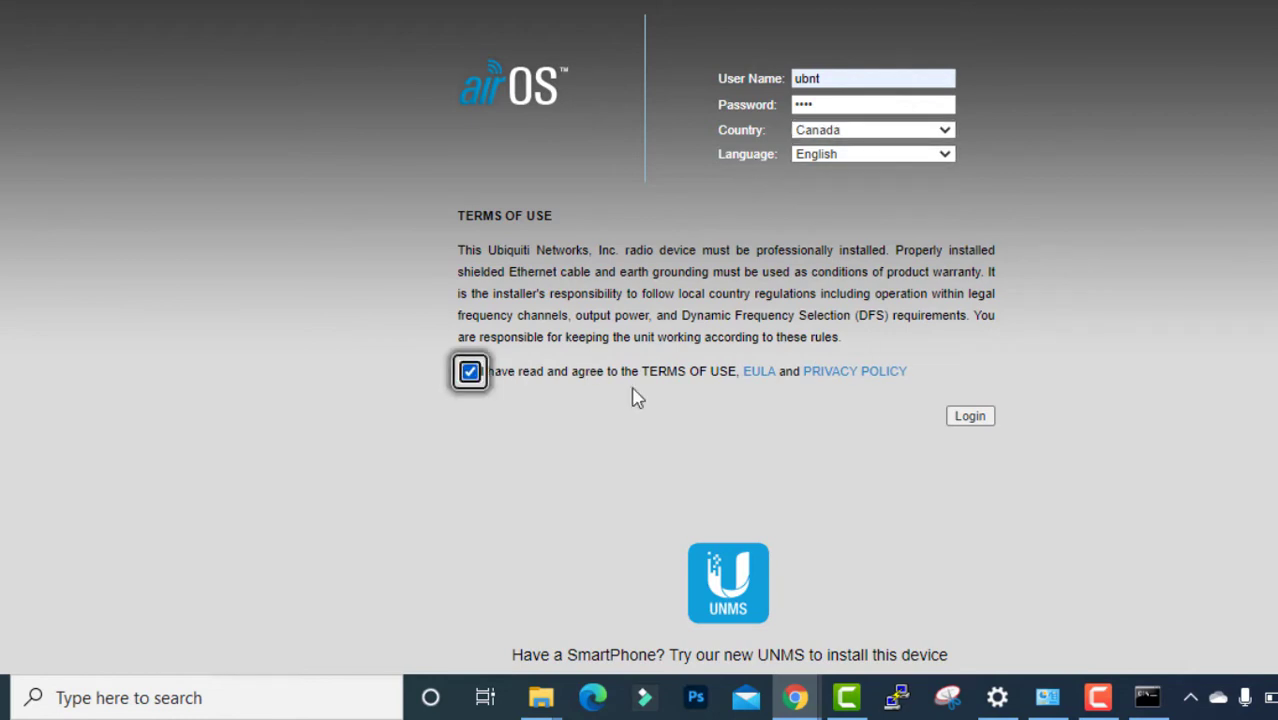
click(970, 418)
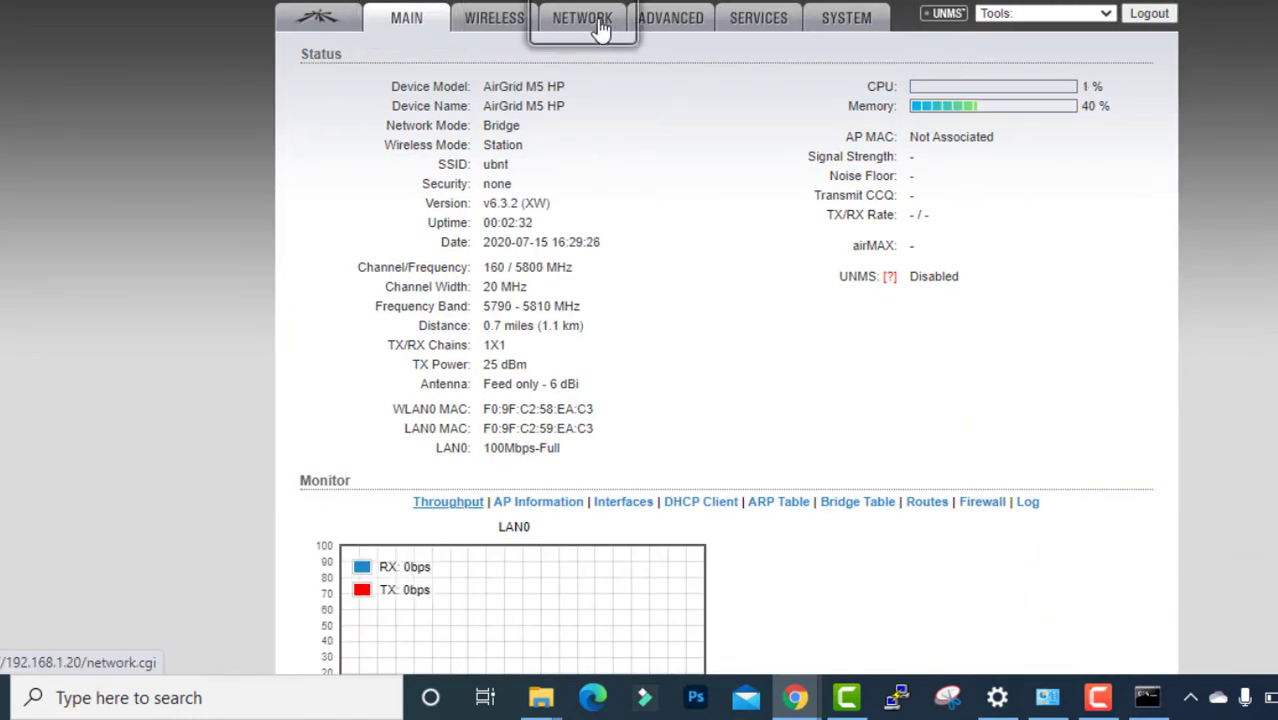
Step: On the Network page, replace the DHCP Fallback IP with 172.16.220.45
click(600, 28)
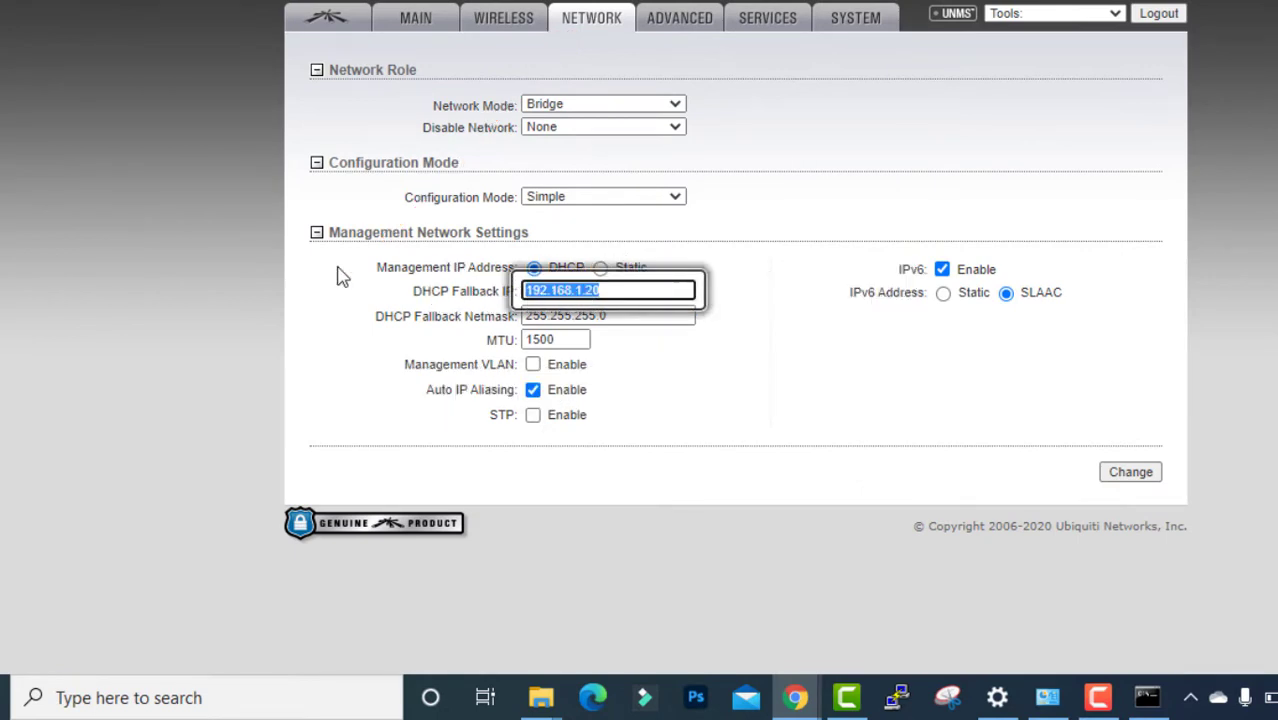
text(172)
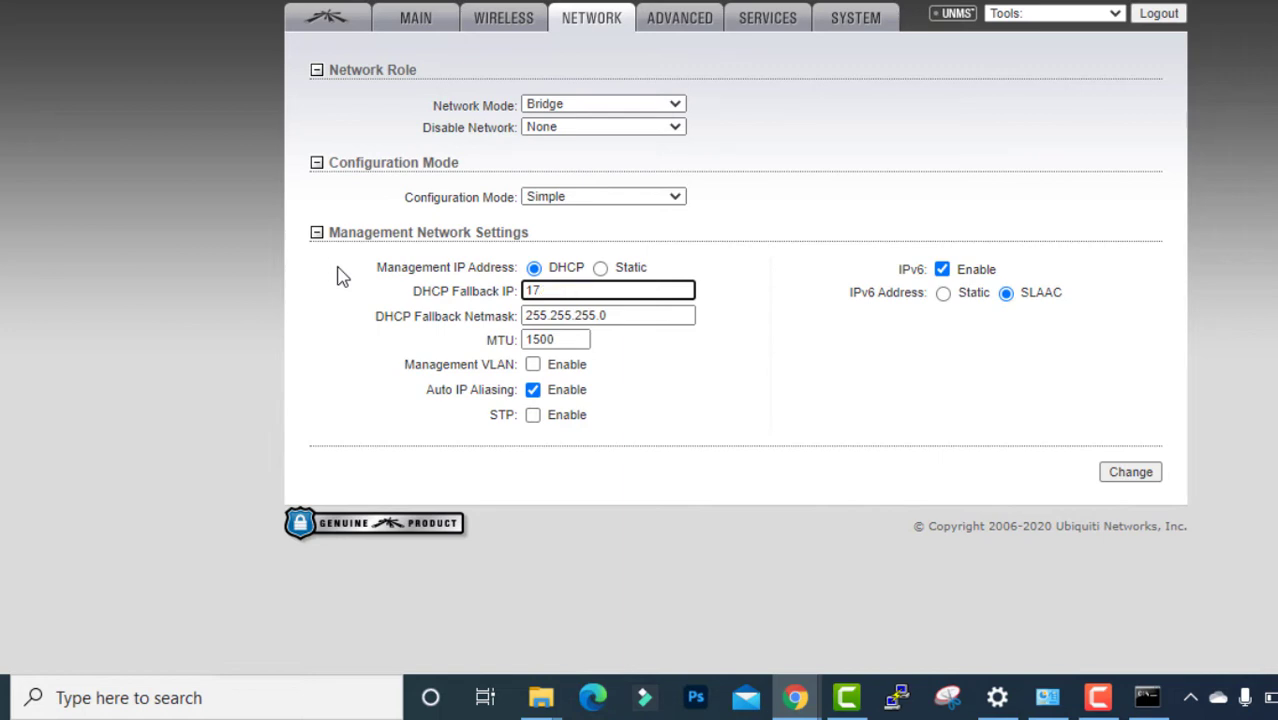
key(BackSpace)
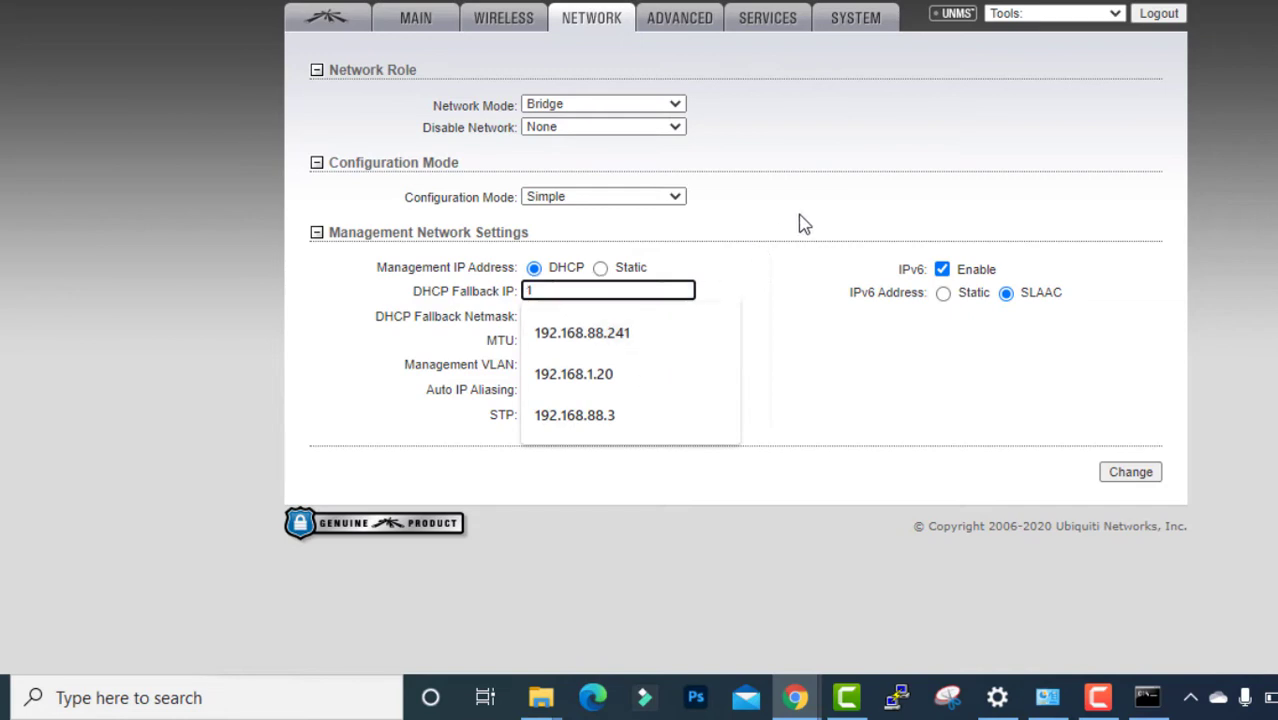
click(617, 288)
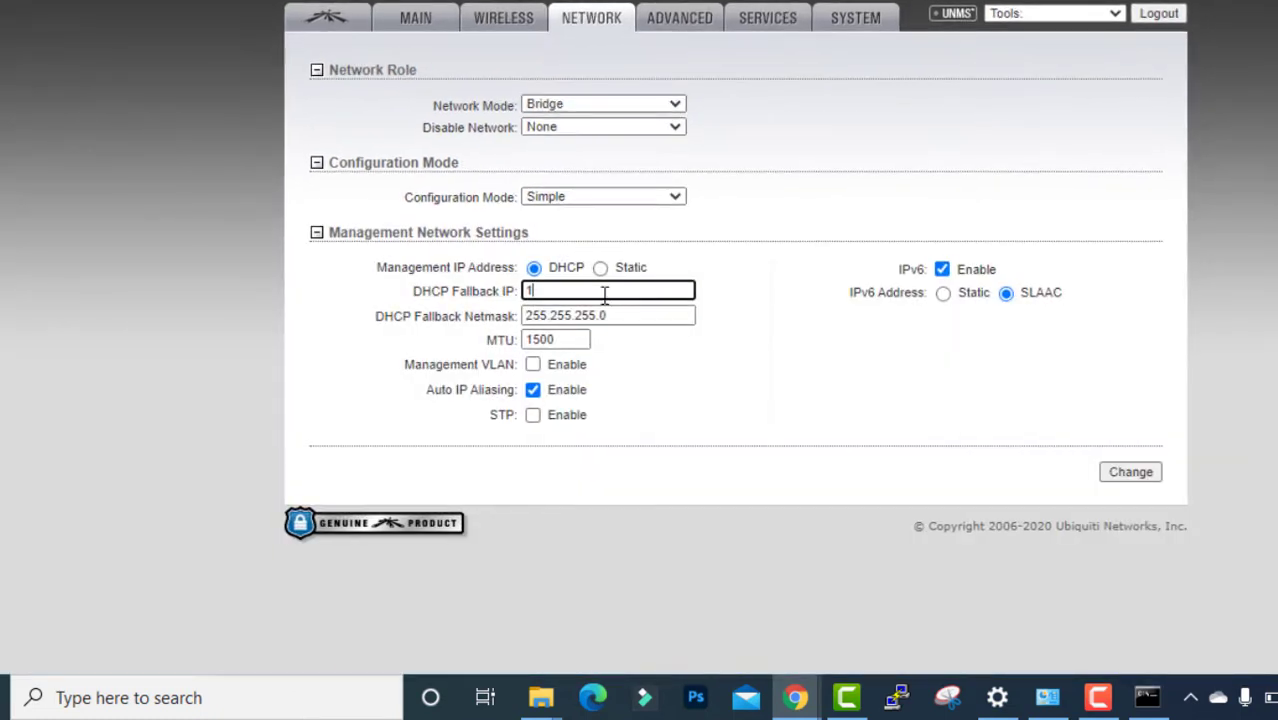
key(BackSpace)
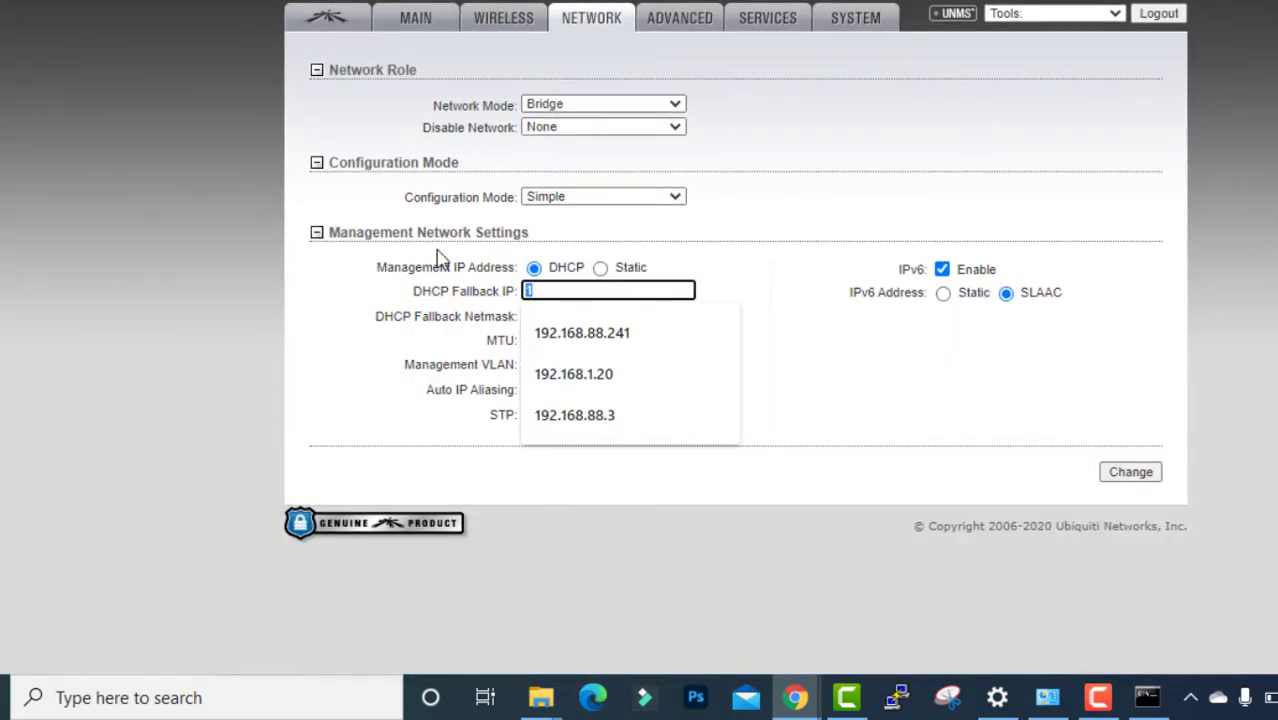
text(172.16.220.45)
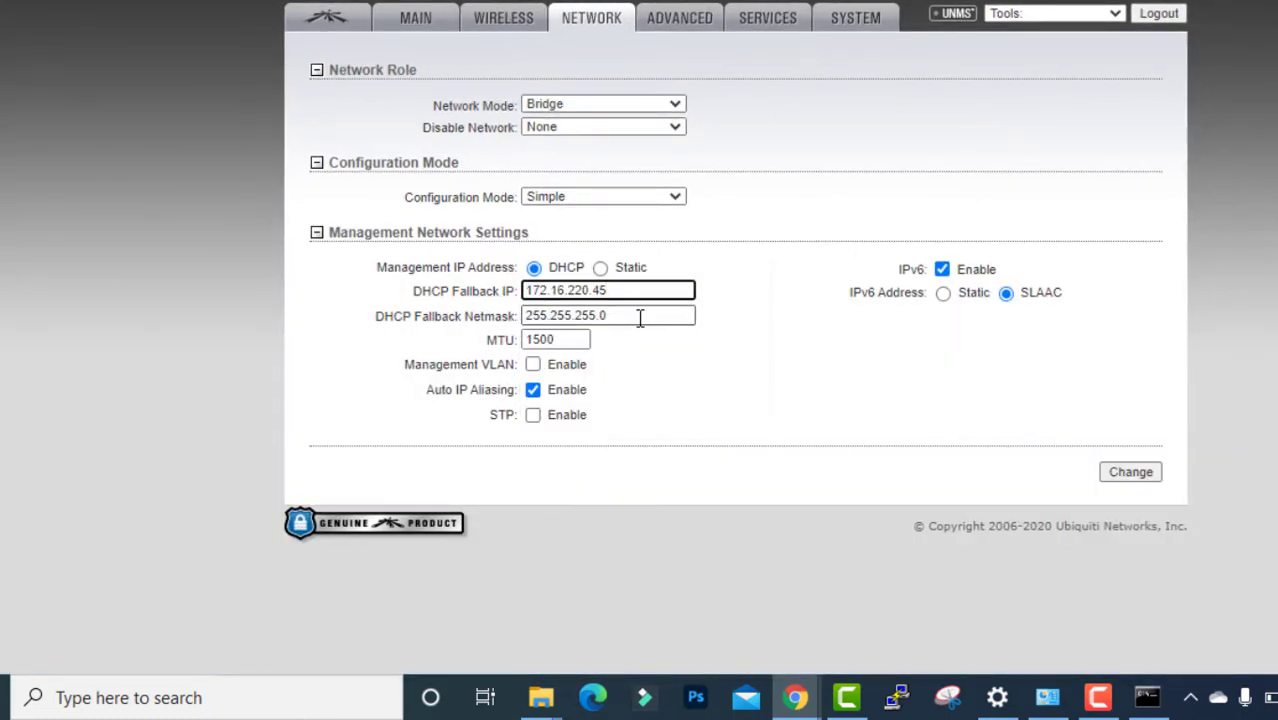
click(812, 290)
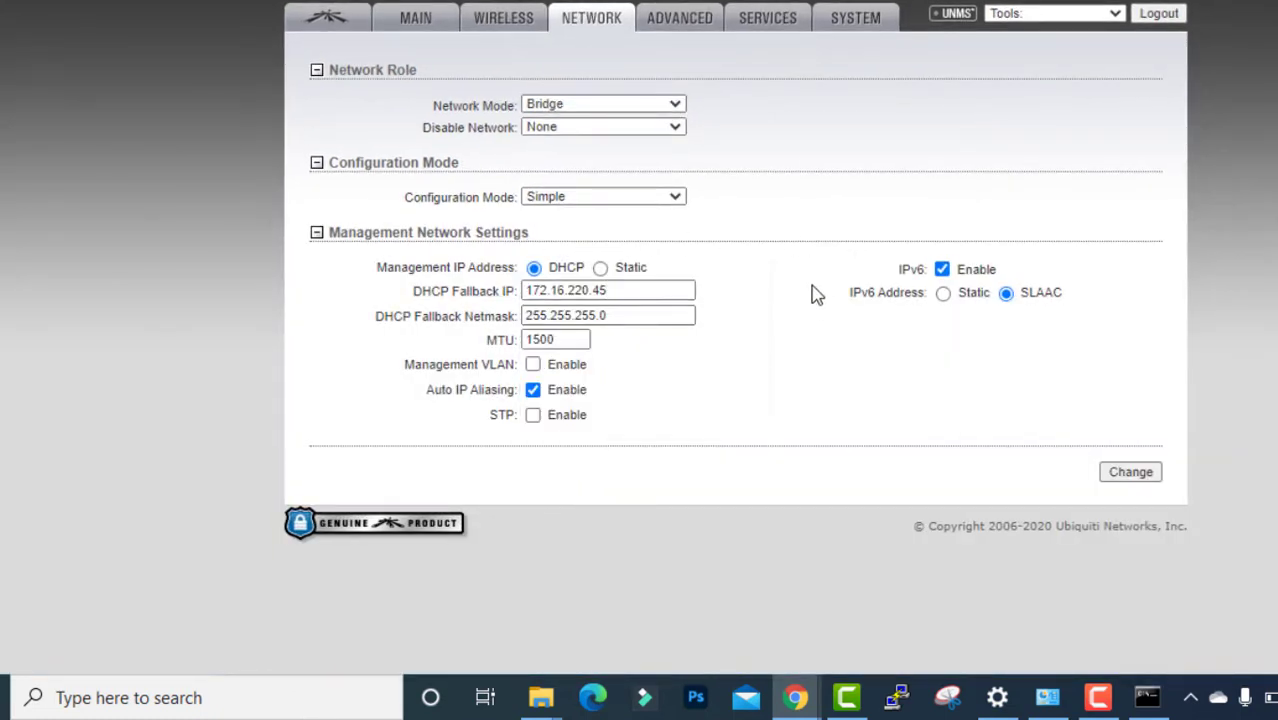
click(601, 268)
Step: Reload the network settings, switch Management IP to Static and set the IP to 172.16.220.45
click(942, 269)
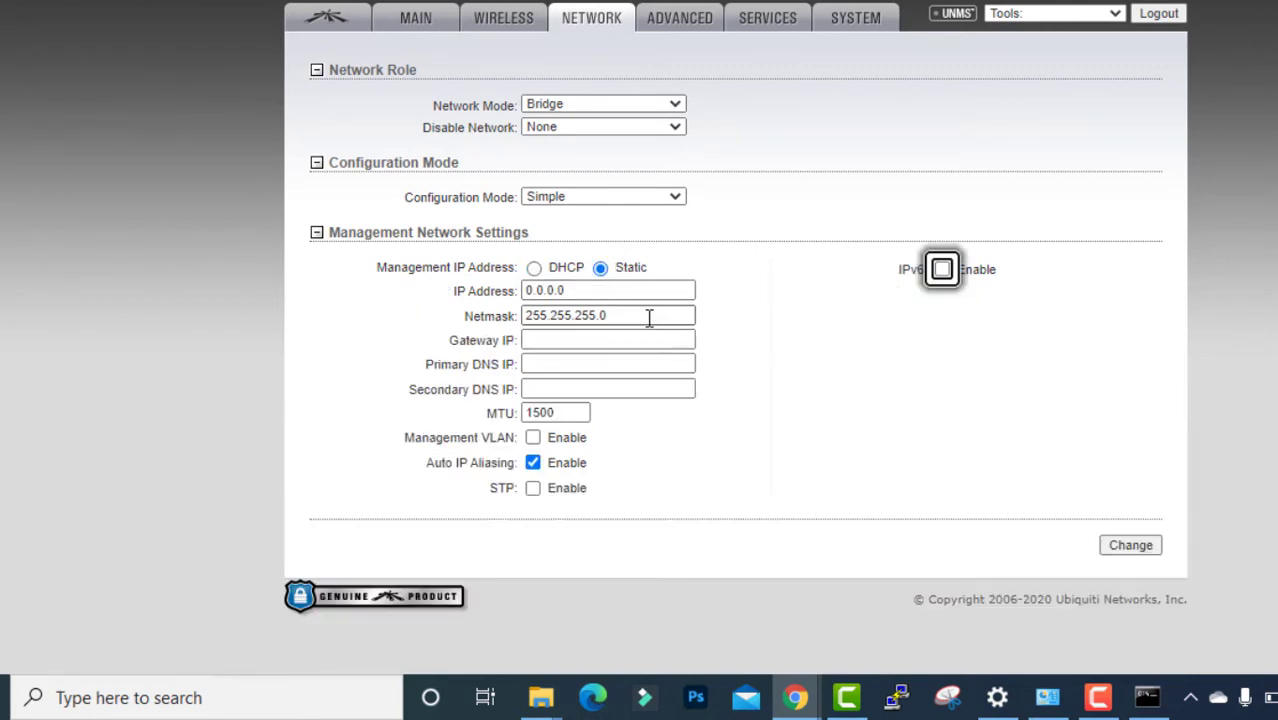
click(597, 18)
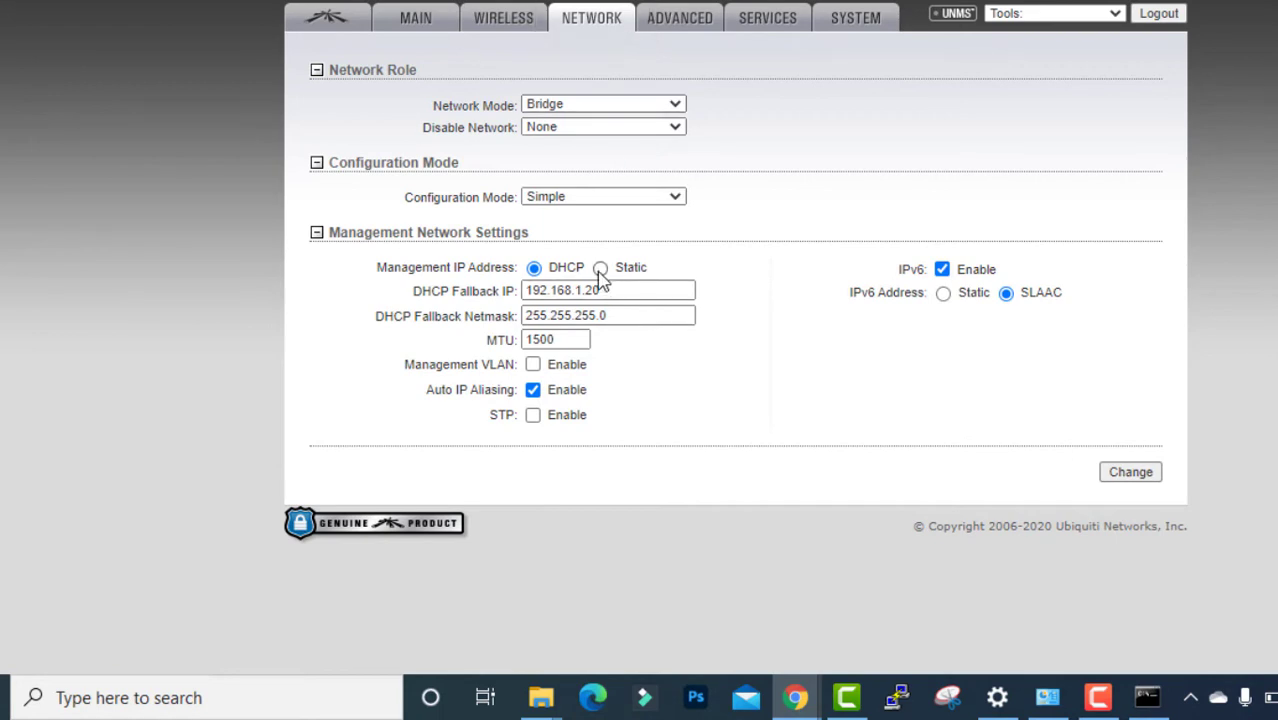
click(600, 269)
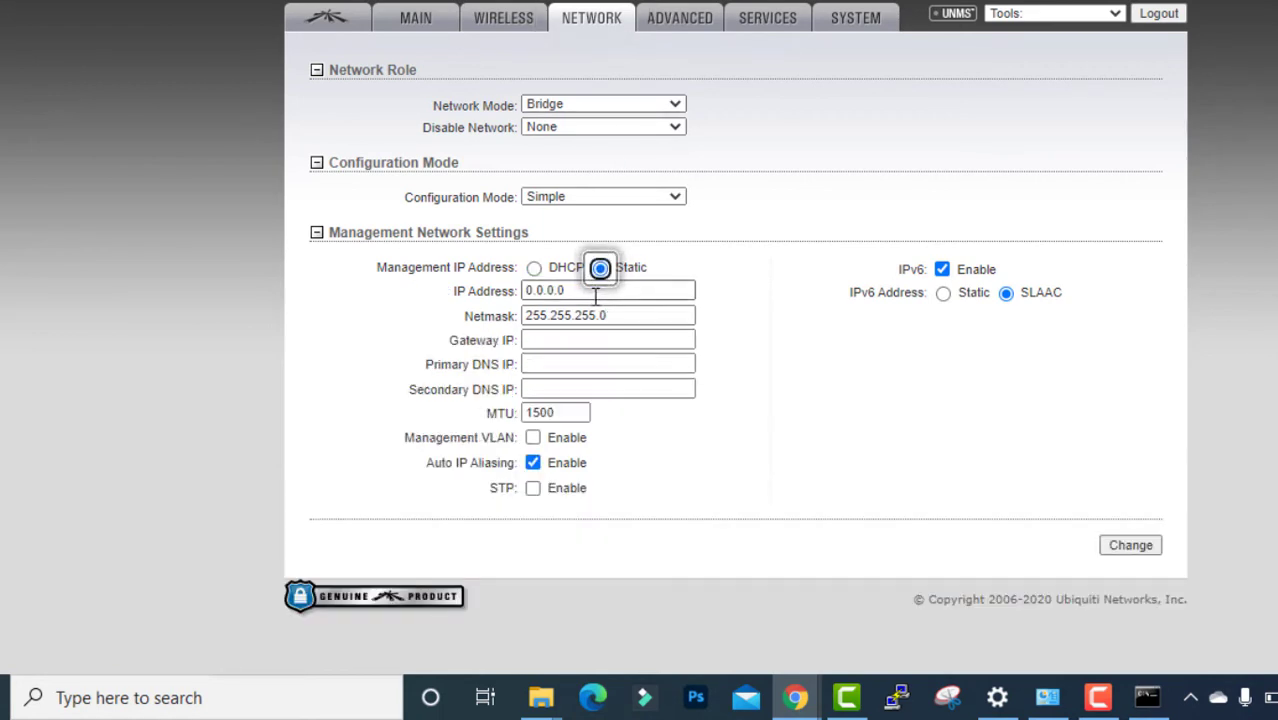
drag(595, 293, 465, 289)
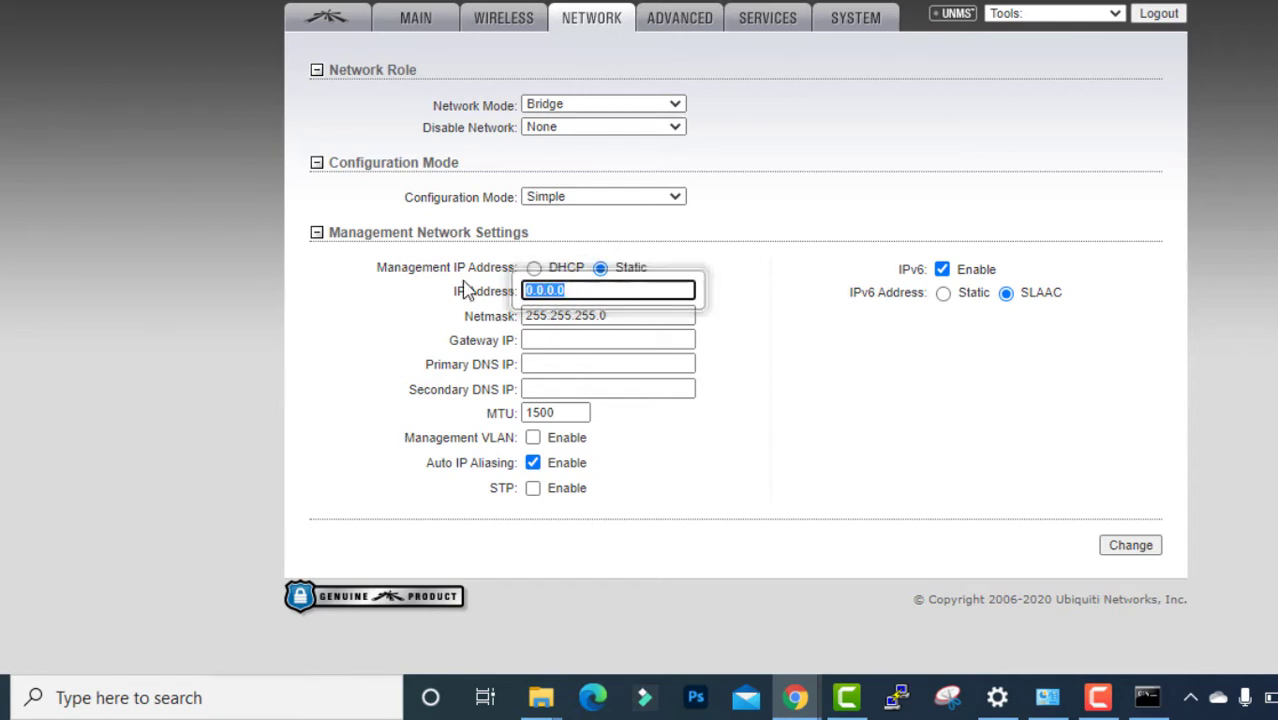
text(172.16.220.45)
click(705, 350)
Step: Set the gateway to 172.16.220.1 and submit the network changes
click(582, 340)
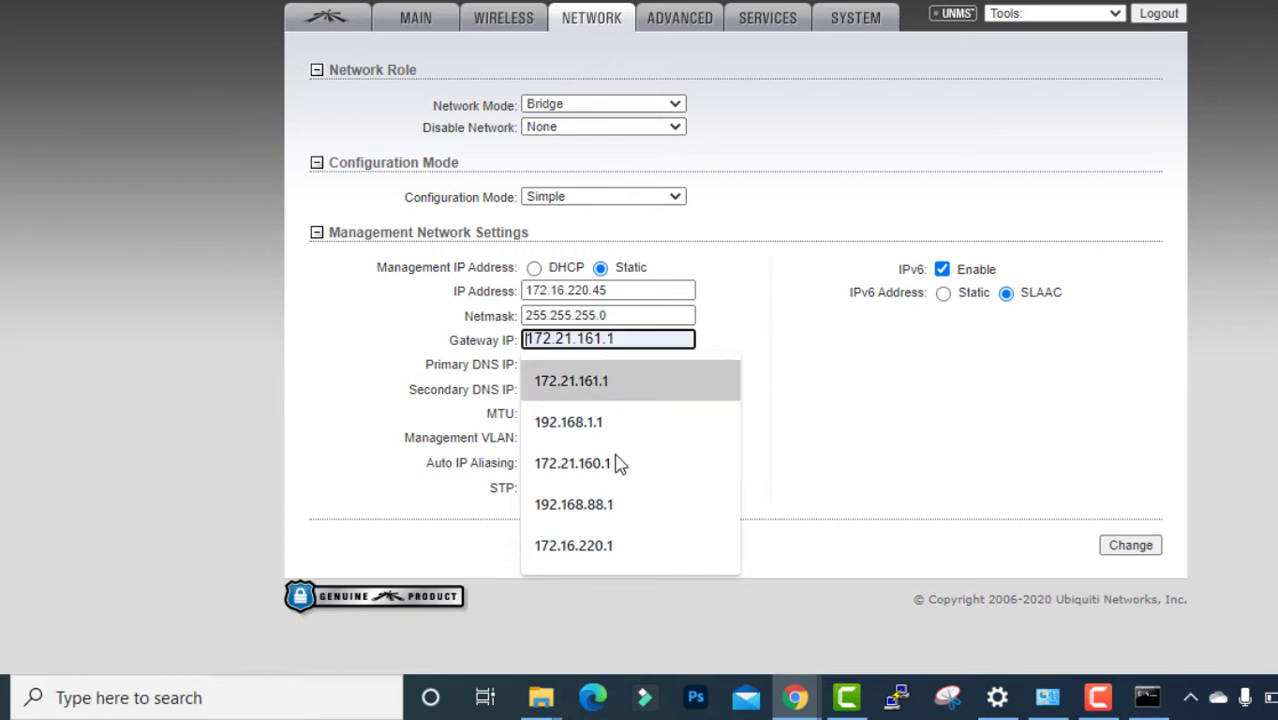
click(630, 548)
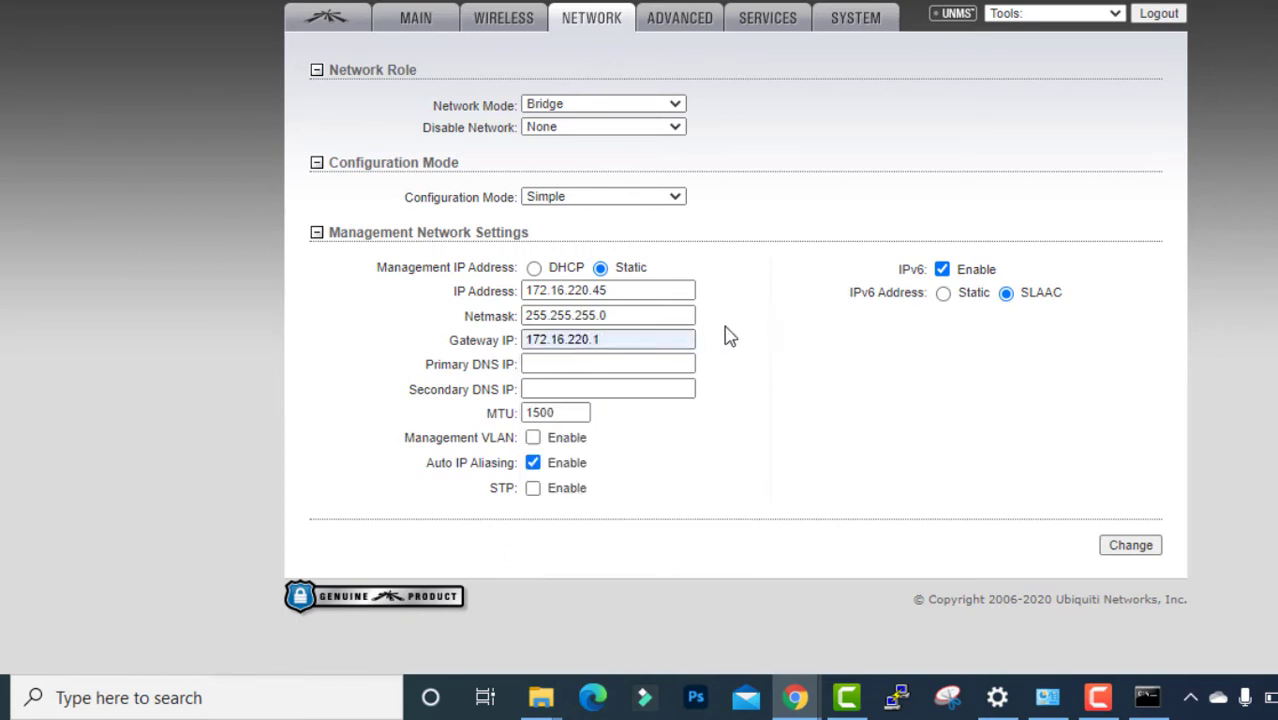
click(1127, 547)
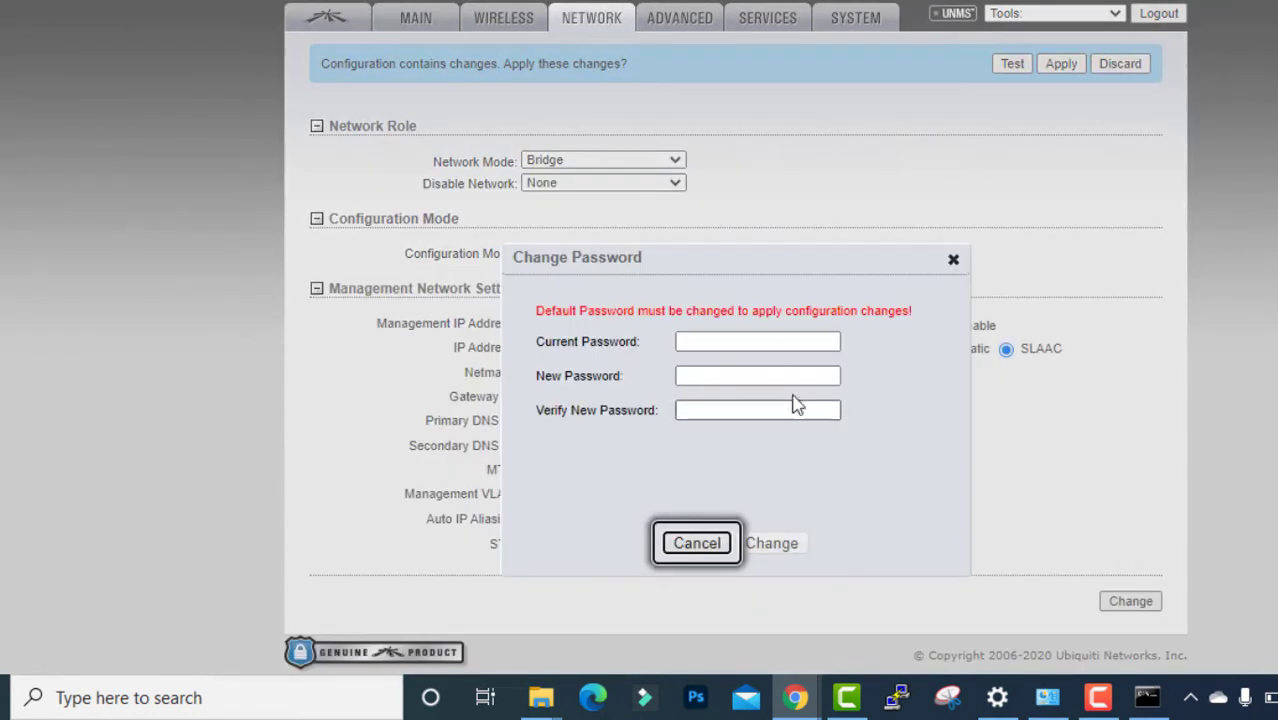
Step: Enter the current default password, then a new password and its confirmation, and save it
click(763, 345)
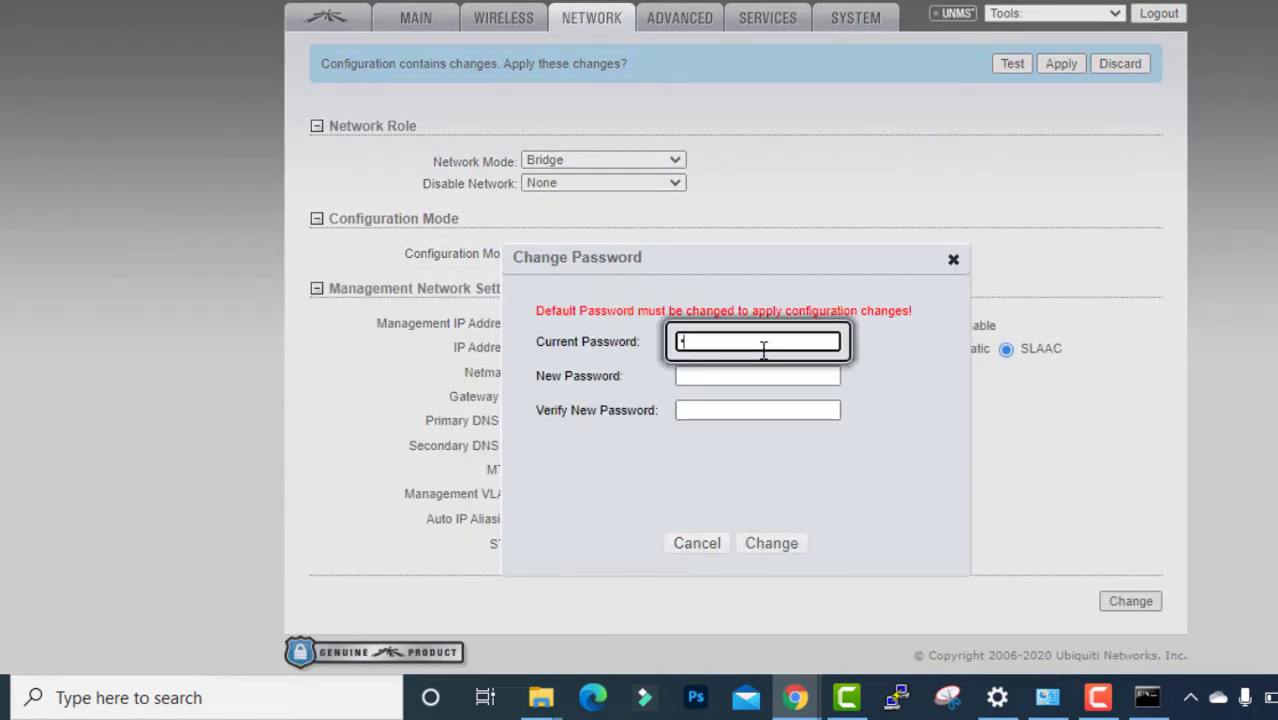
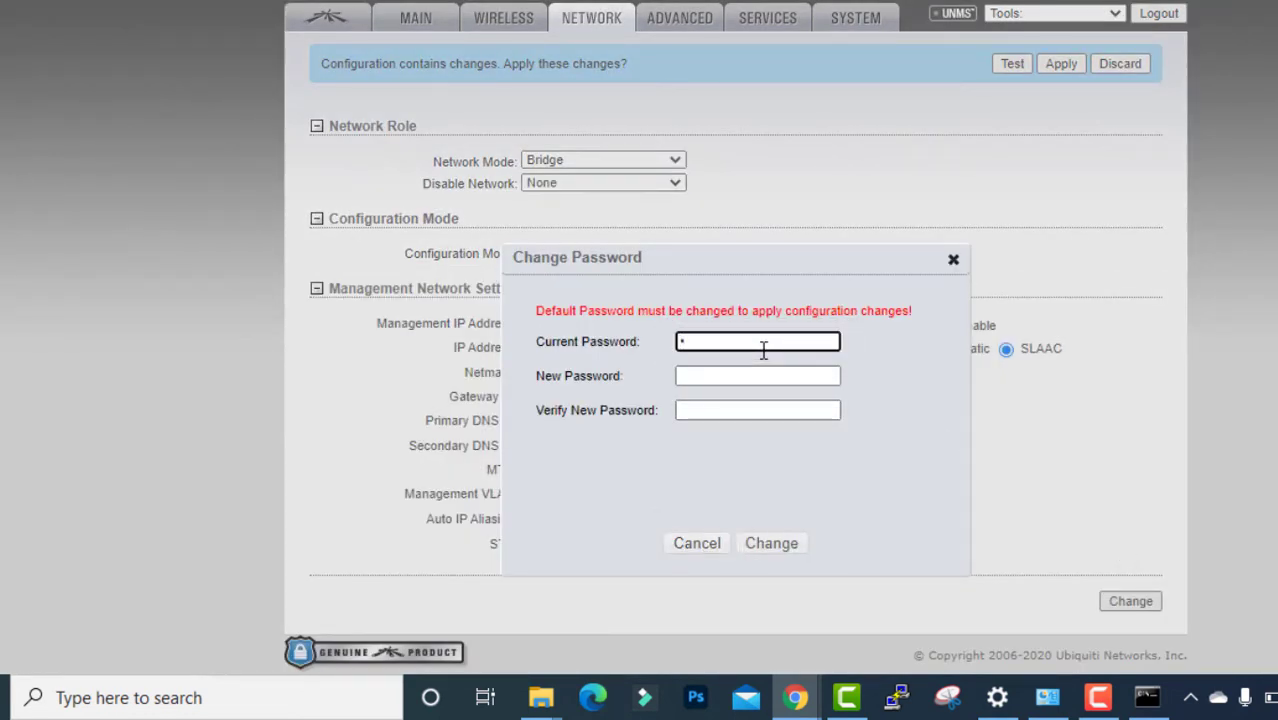
key(Tab)
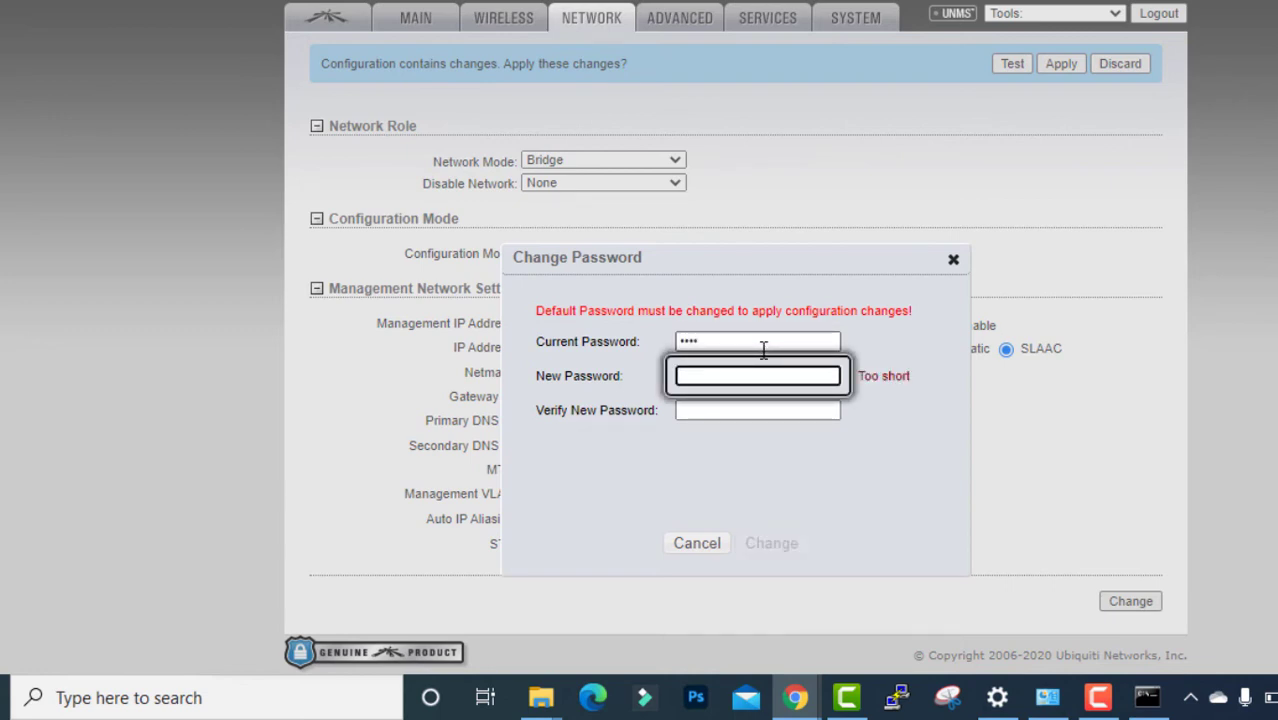
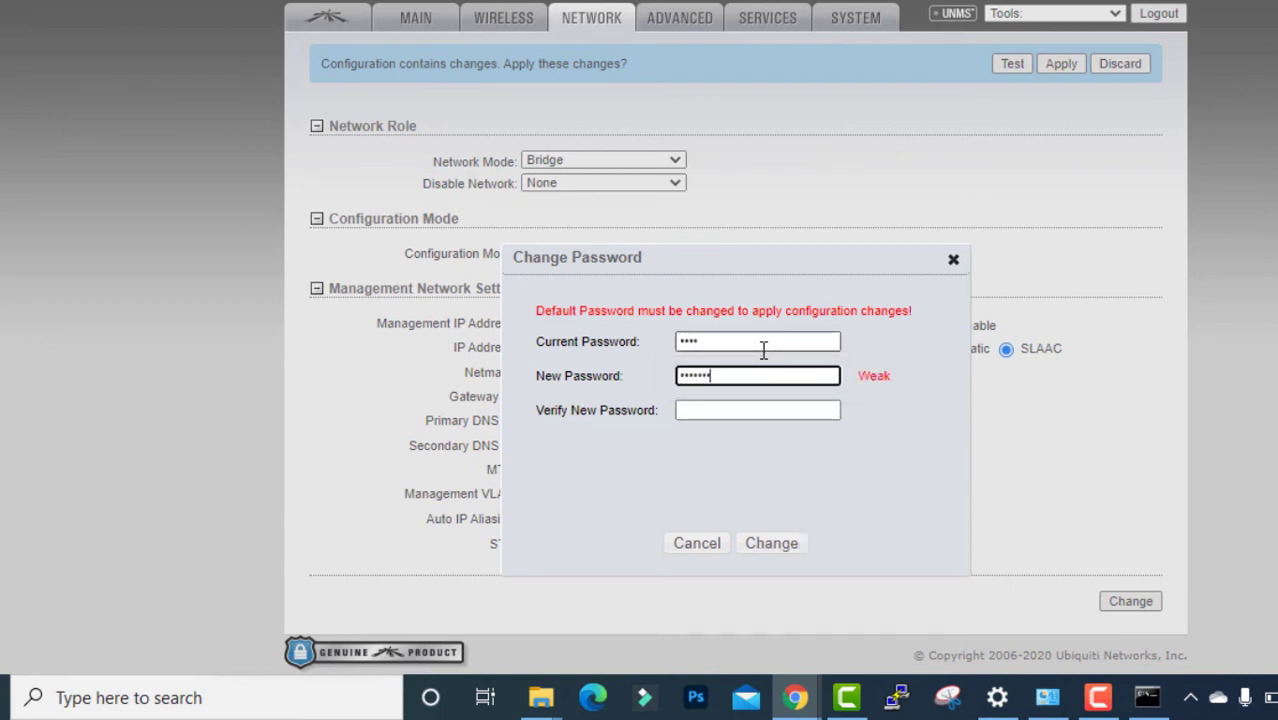
key(Tab)
text(••)
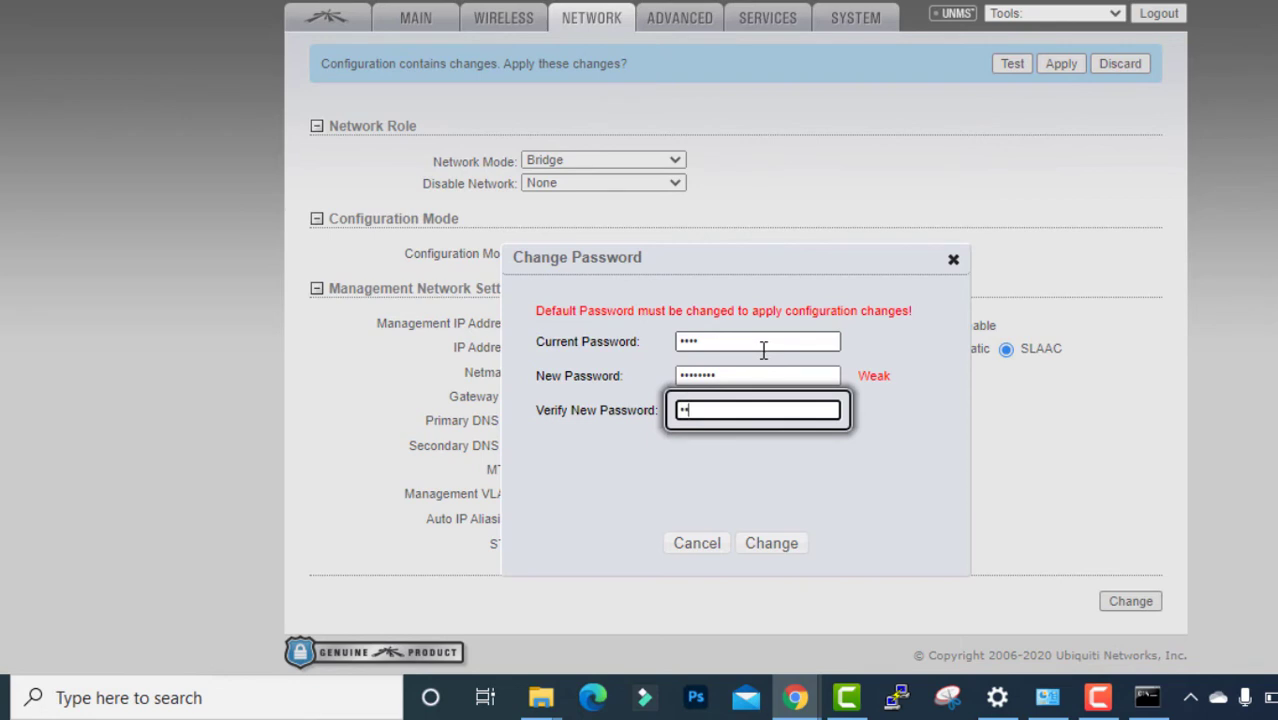
text(••••)
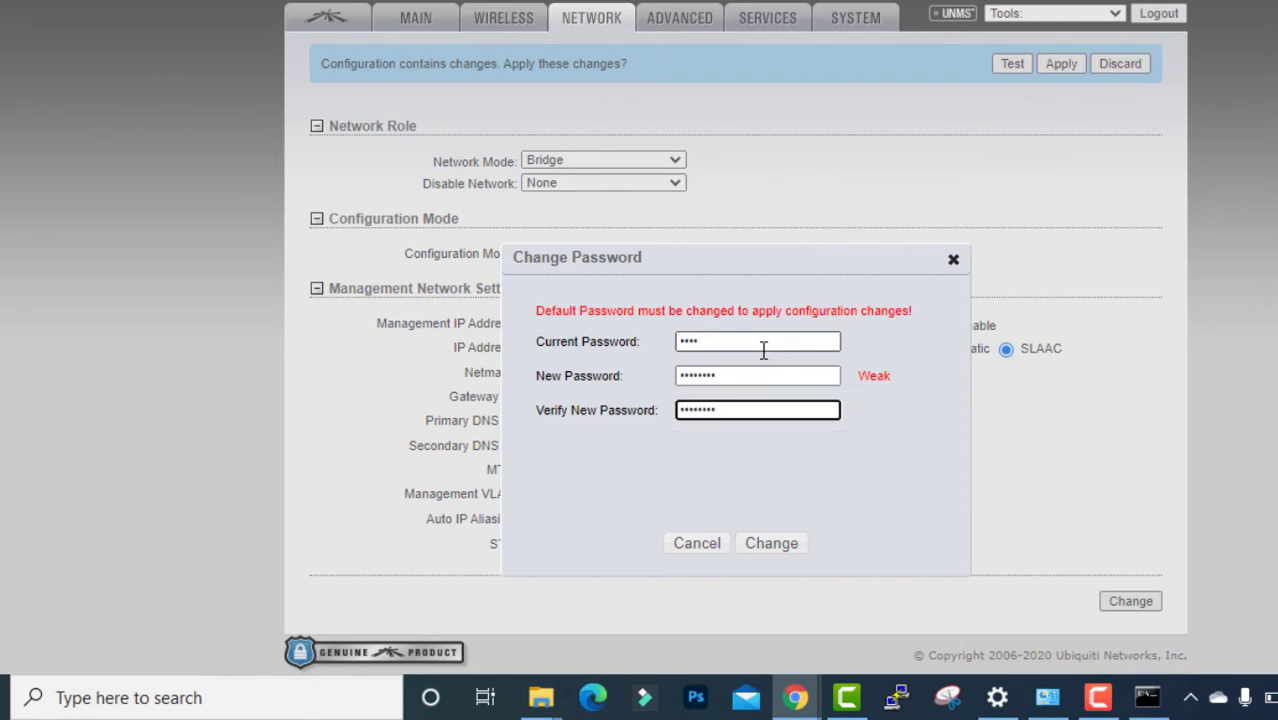
click(757, 556)
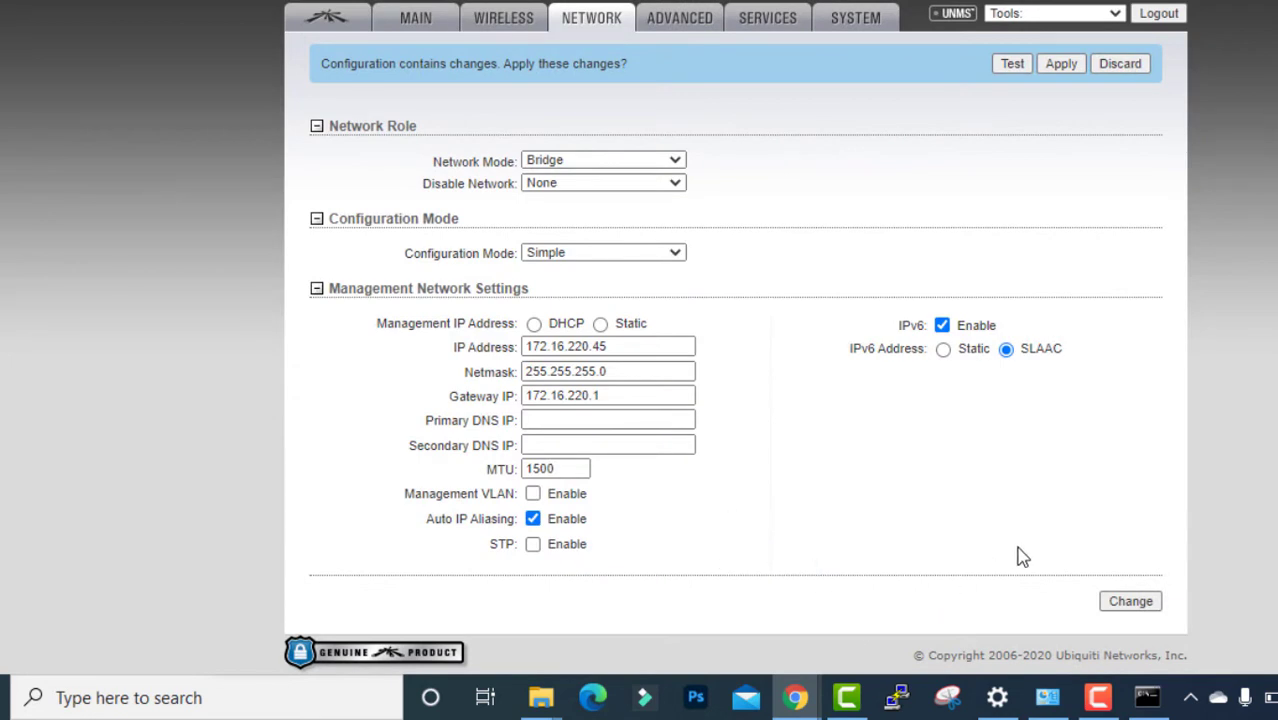
Step: Enable WDS on the Wireless page and lock the station to the scanned Building_B-AP access point
click(497, 28)
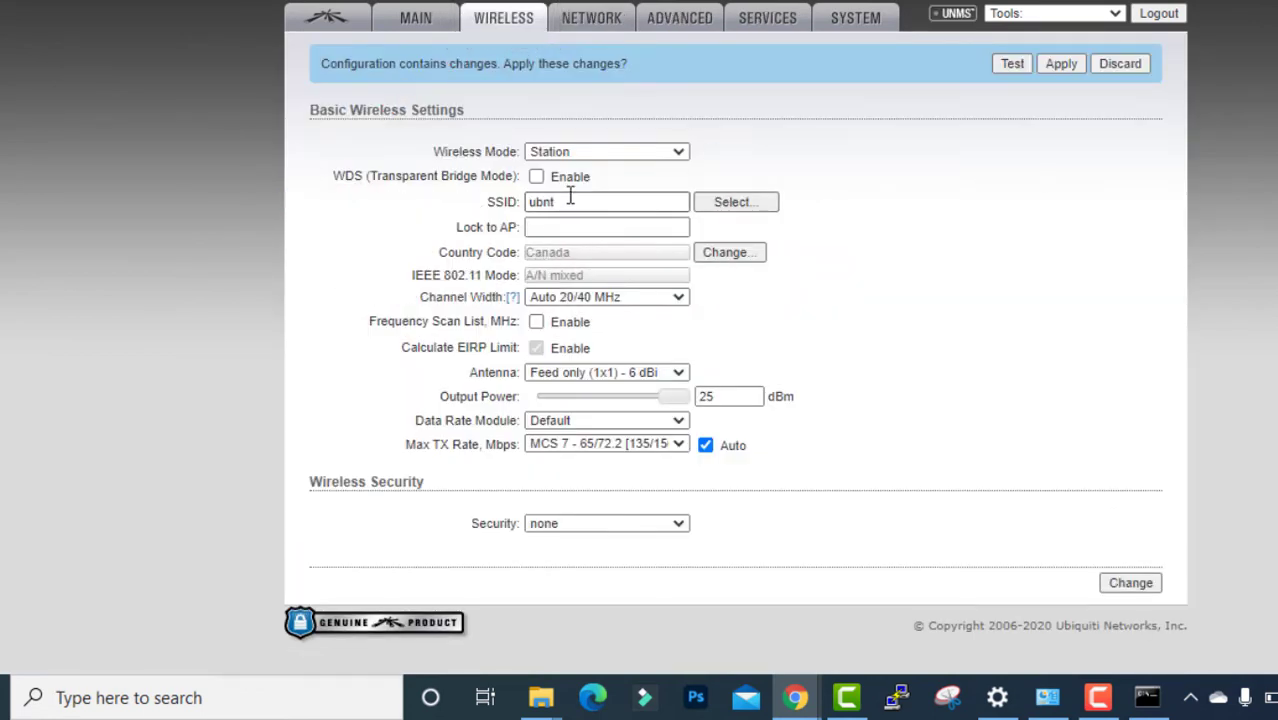
click(537, 178)
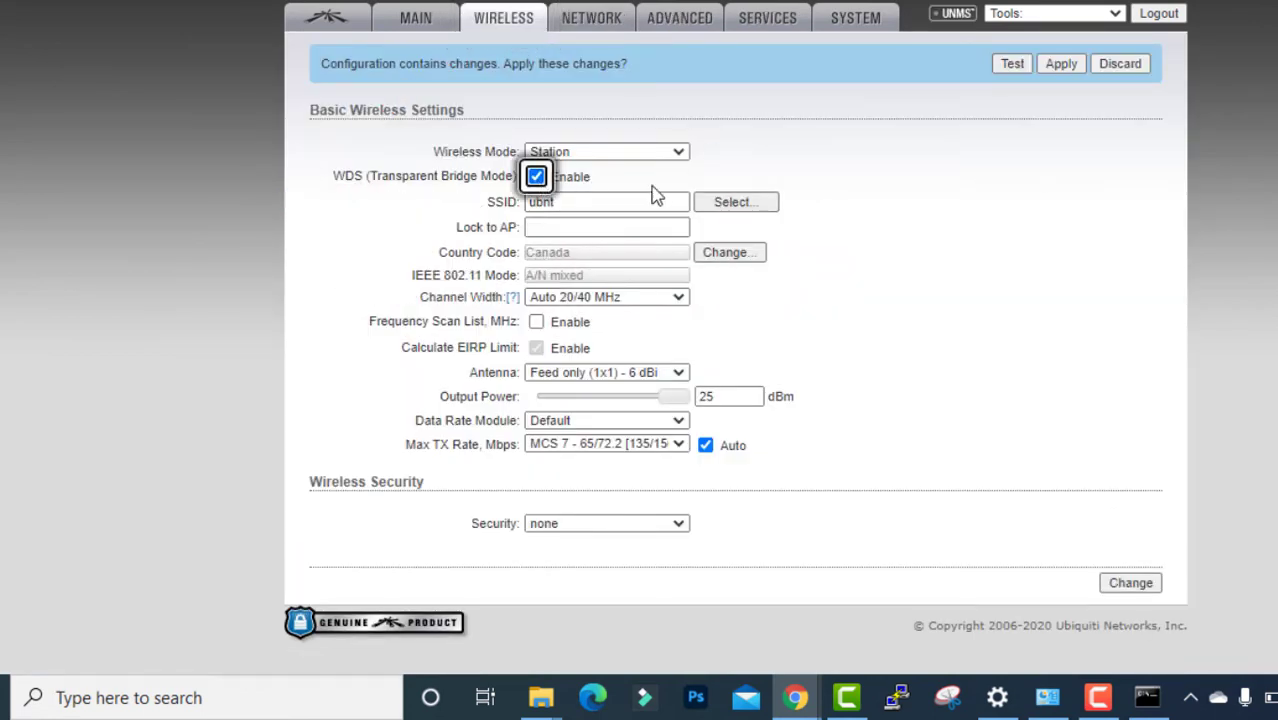
click(734, 205)
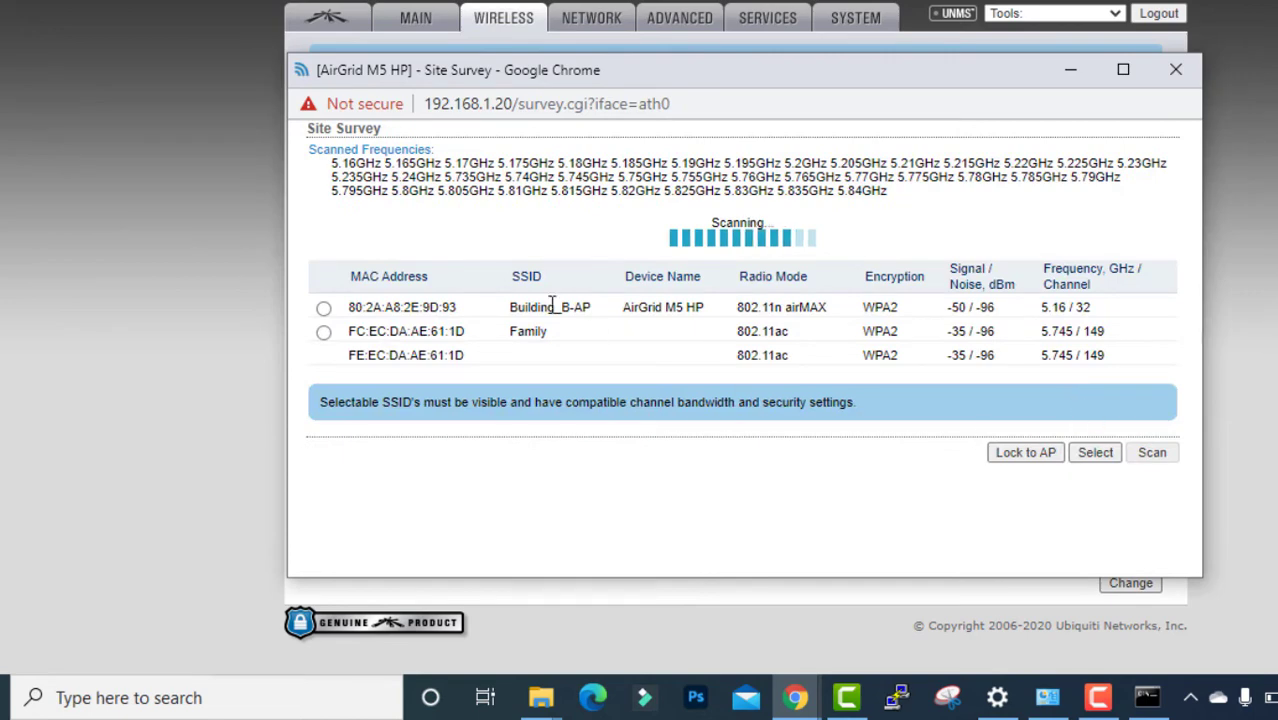
double_click(534, 306)
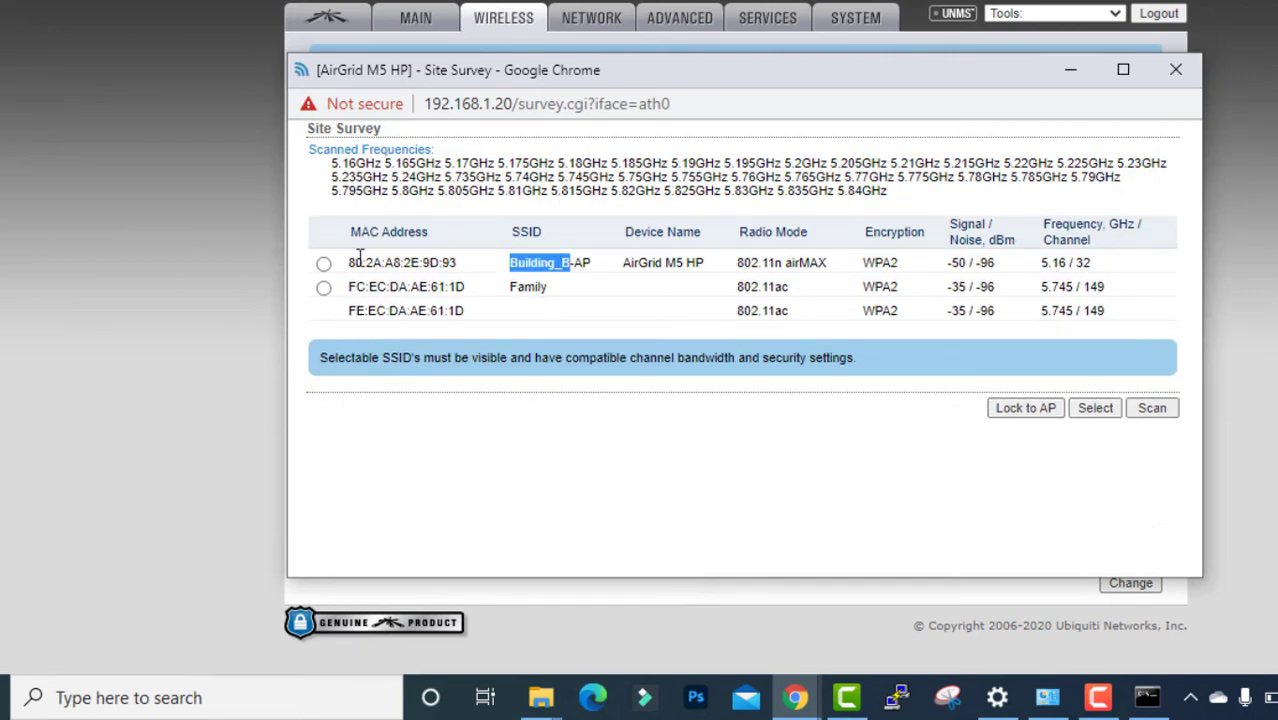
click(323, 263)
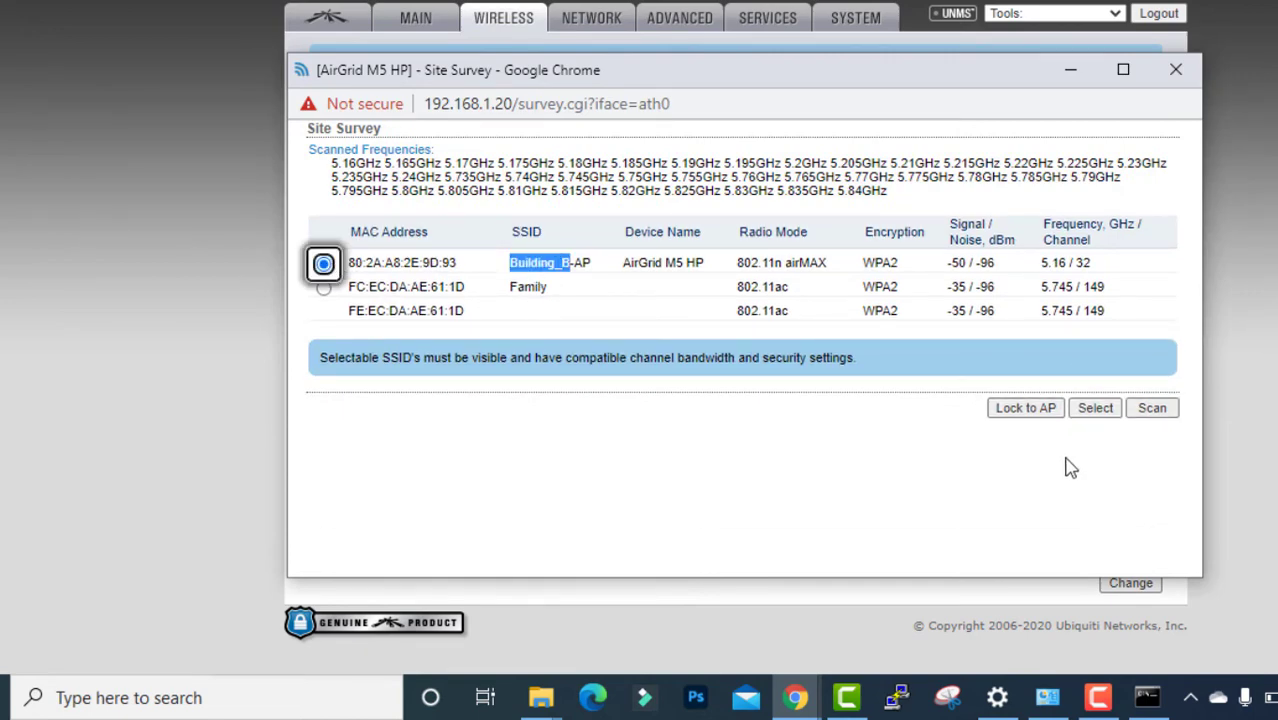
click(1000, 410)
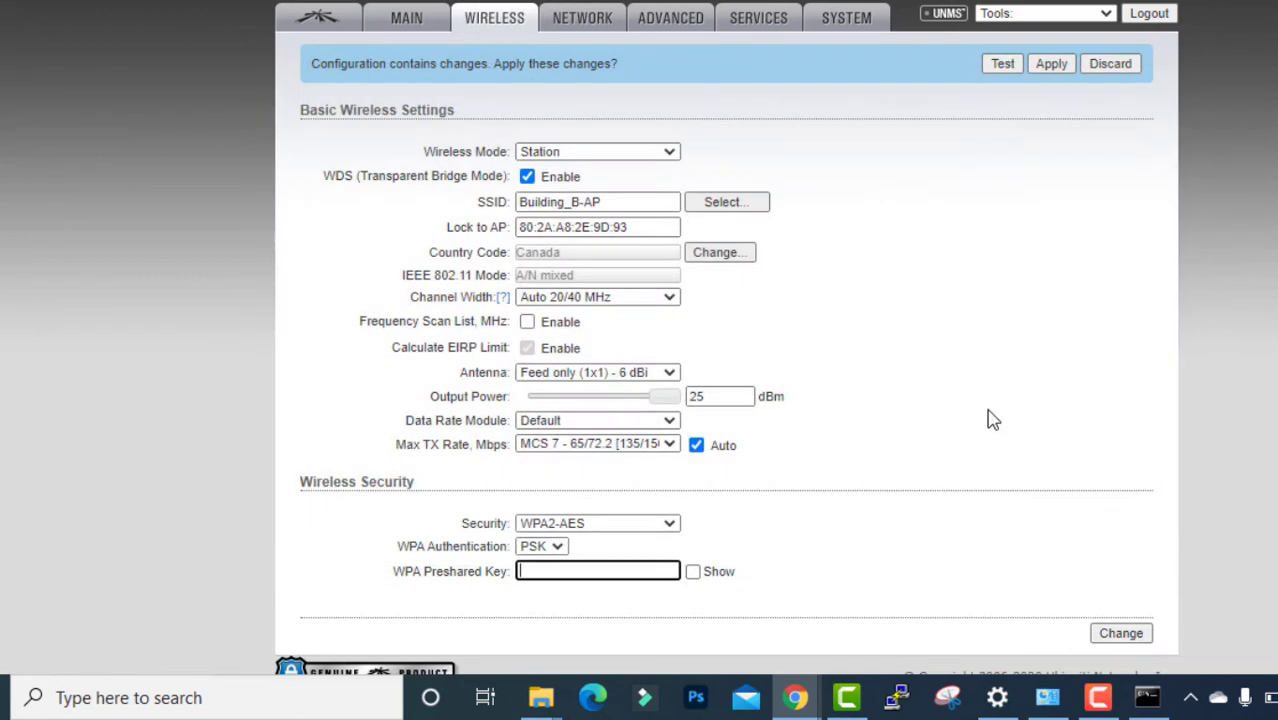
Step: Enter the WPA preshared key, then save and apply the wireless configuration
click(692, 572)
click(577, 571)
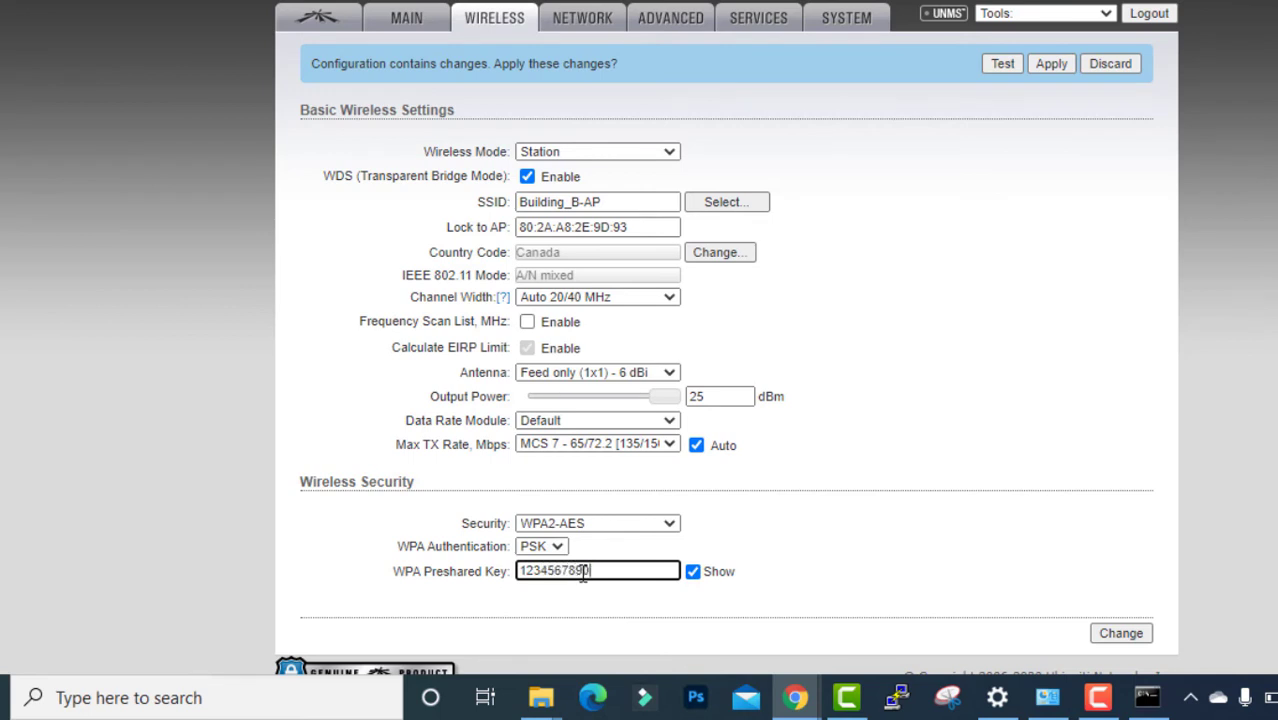
click(1107, 640)
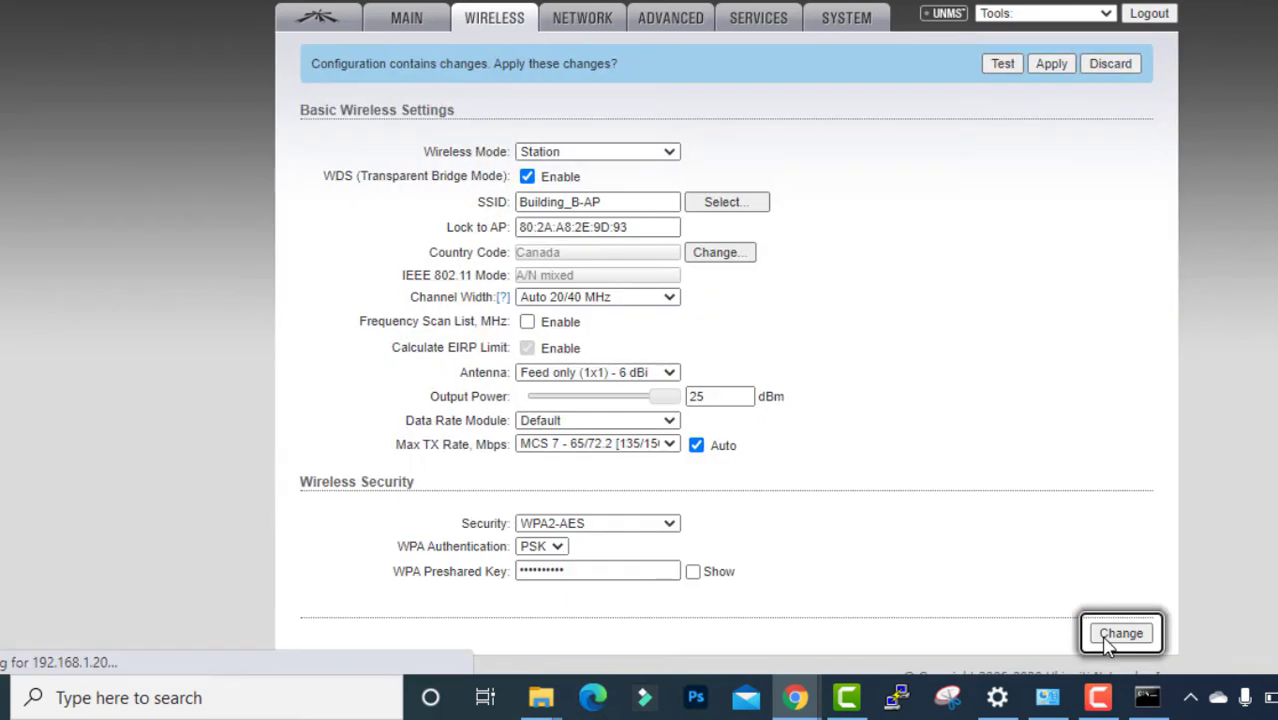
click(1050, 65)
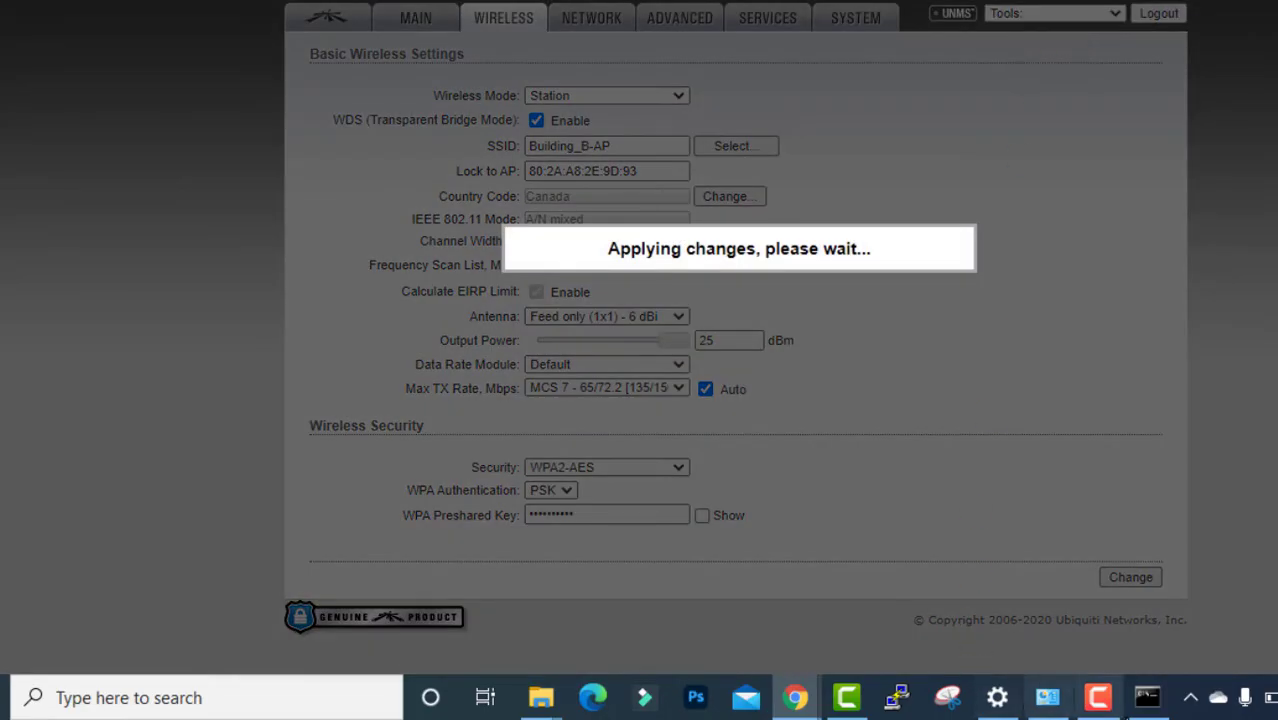
click(1047, 697)
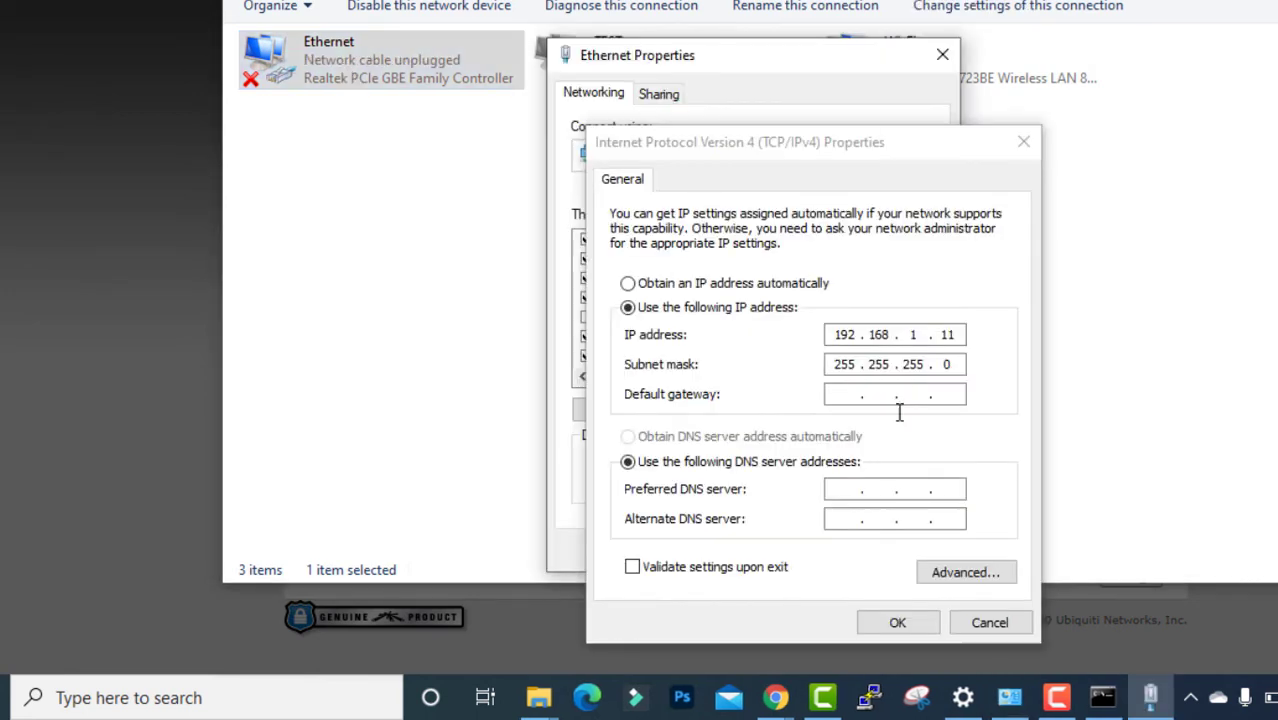
Step: Set the Ethernet adapter's IPv4 address to 172.16.220.100 with mask 255.255.255.0 and confirm
click(845, 333)
text(172.16.220.45)
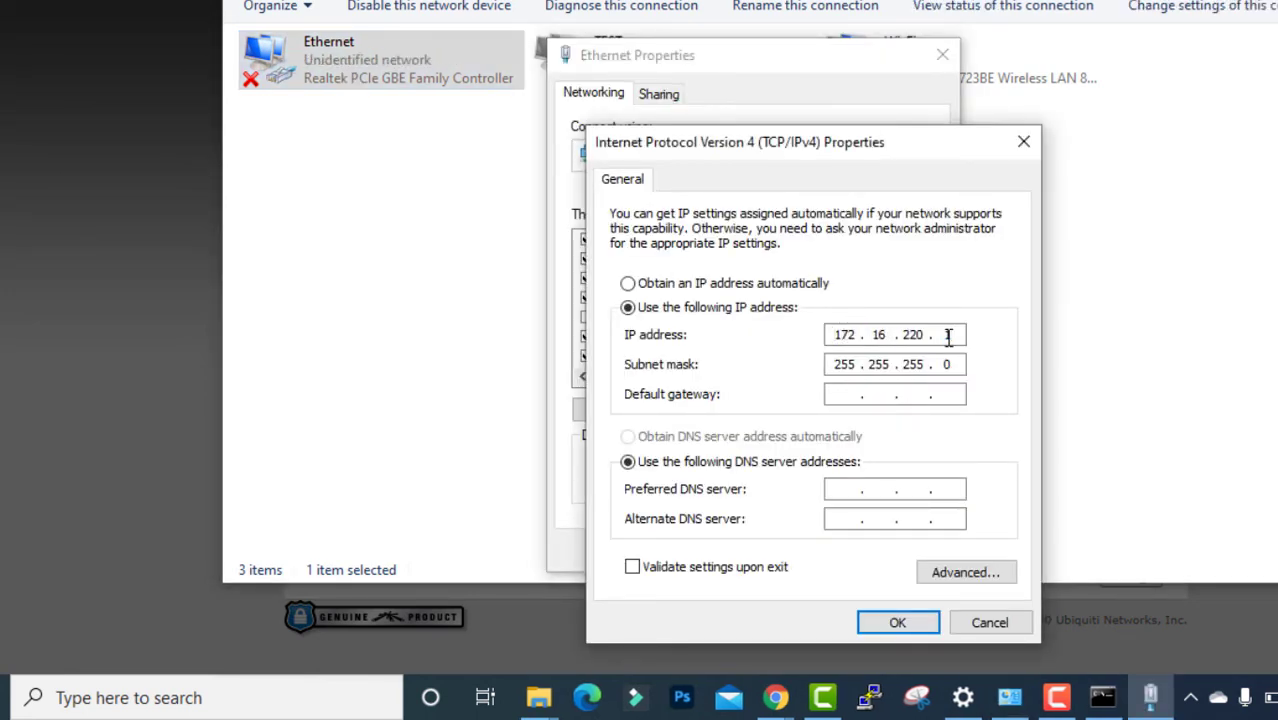
text(100)
click(897, 622)
click(815, 551)
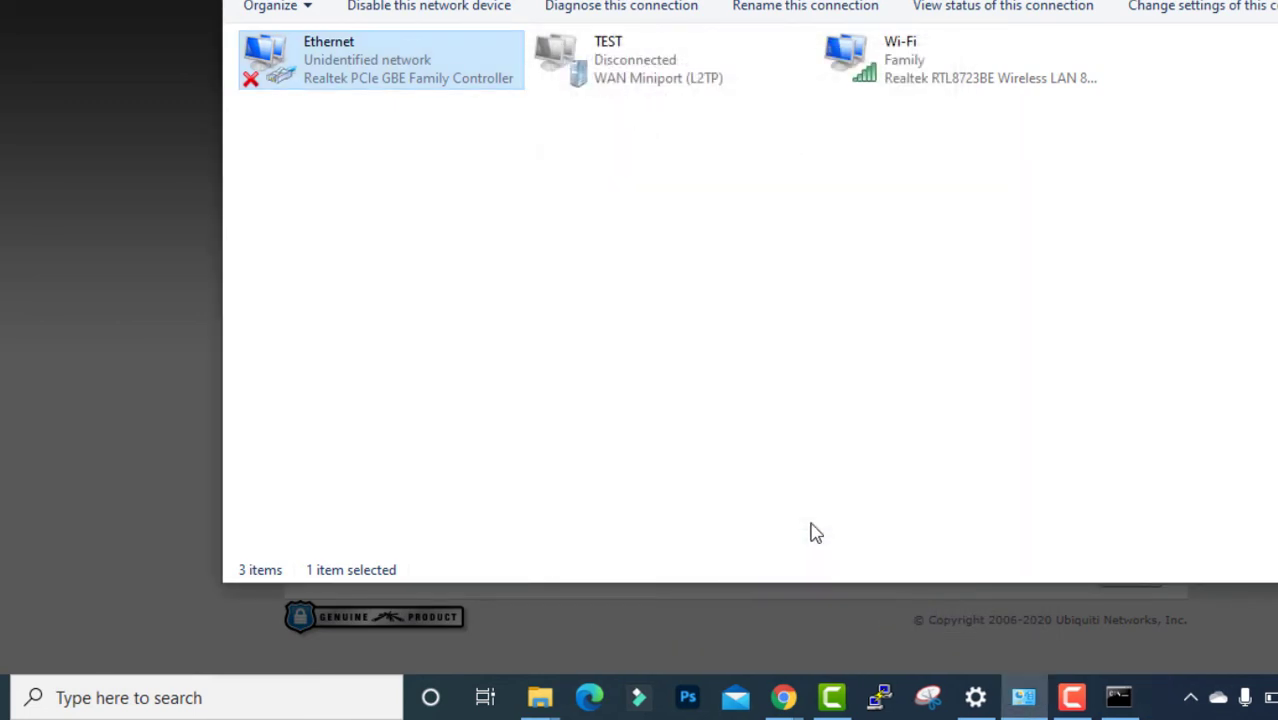
click(958, 703)
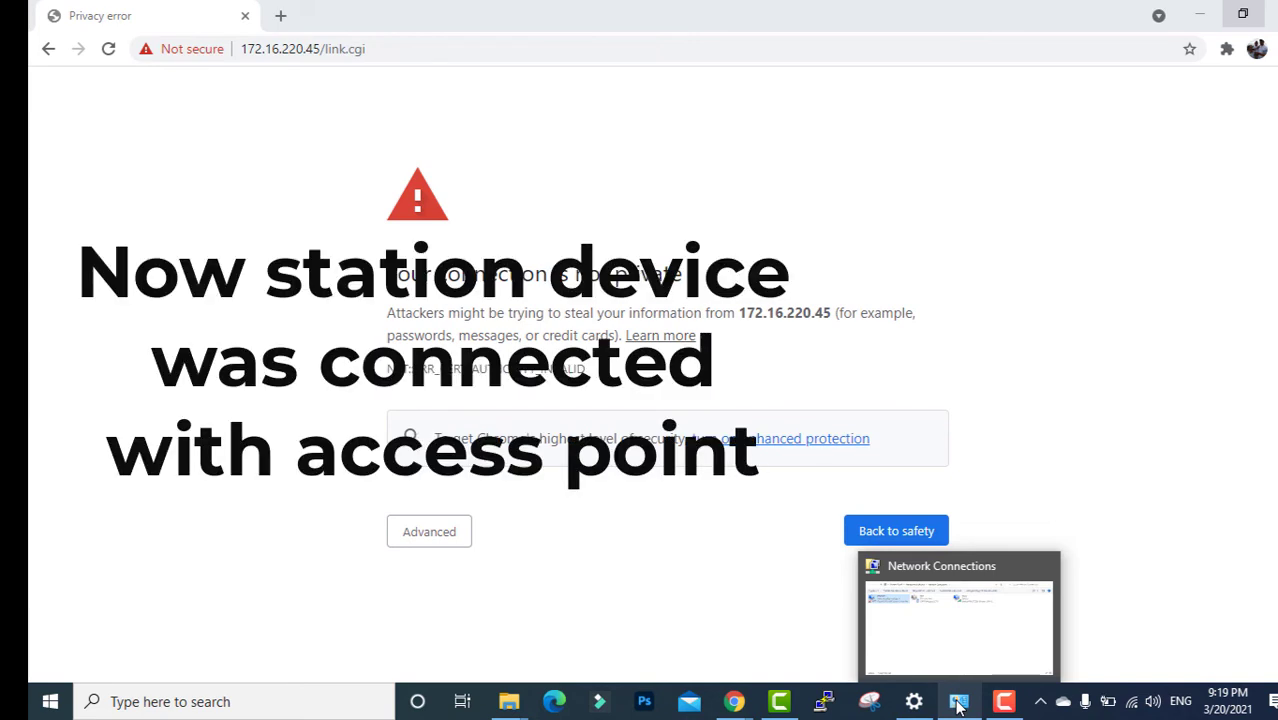
Step: Bypass the certificate warning for 172.16.220.45 and log in with the user name and new password
click(429, 531)
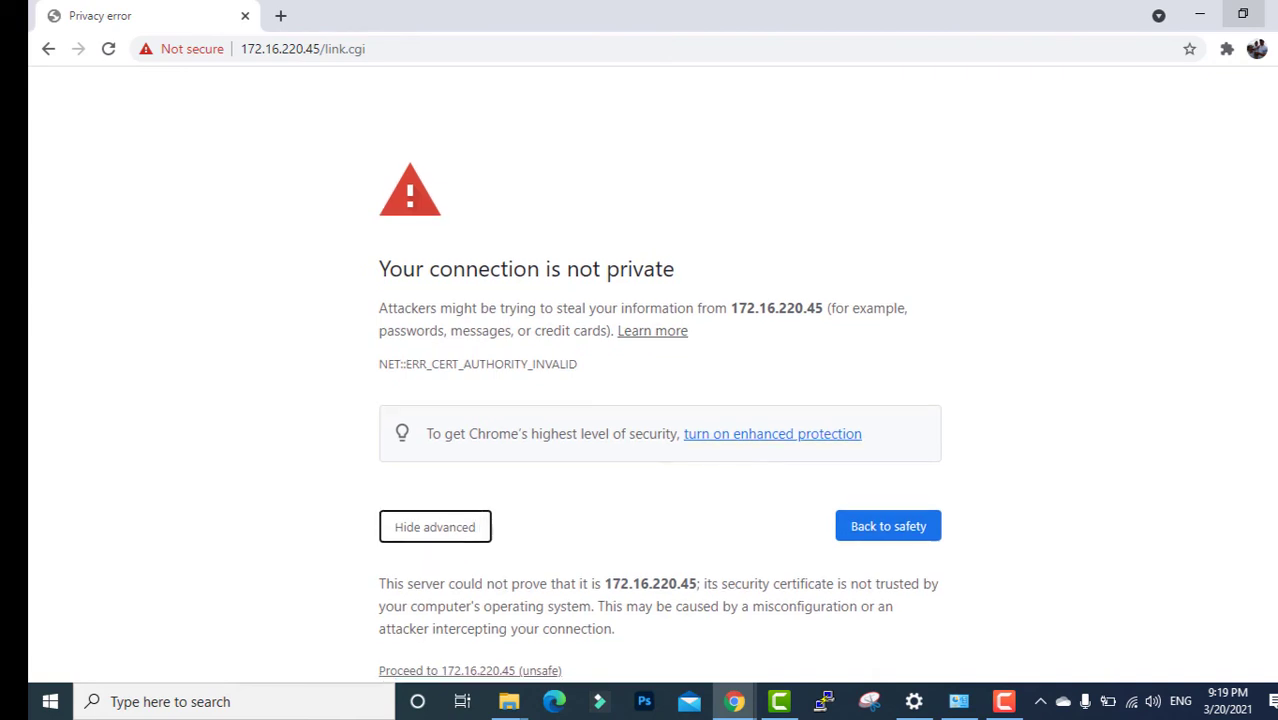
scroll(590, 550, down, 1)
click(499, 625)
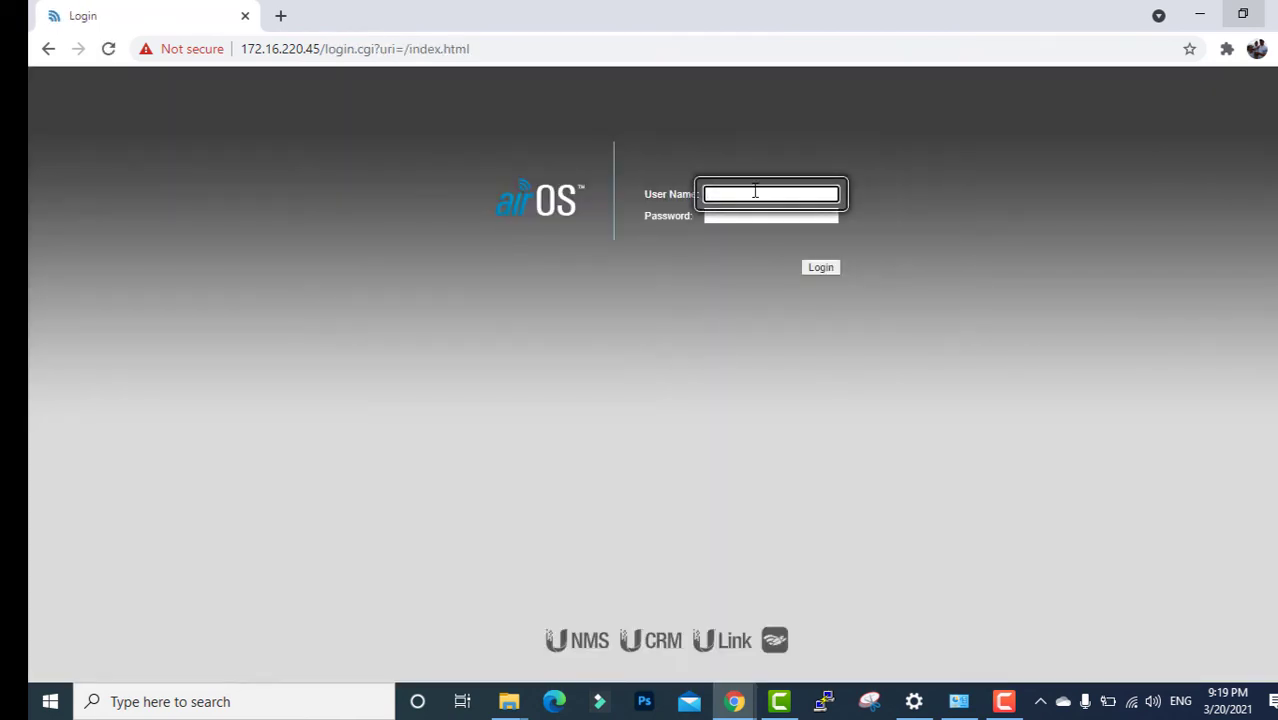
click(755, 193)
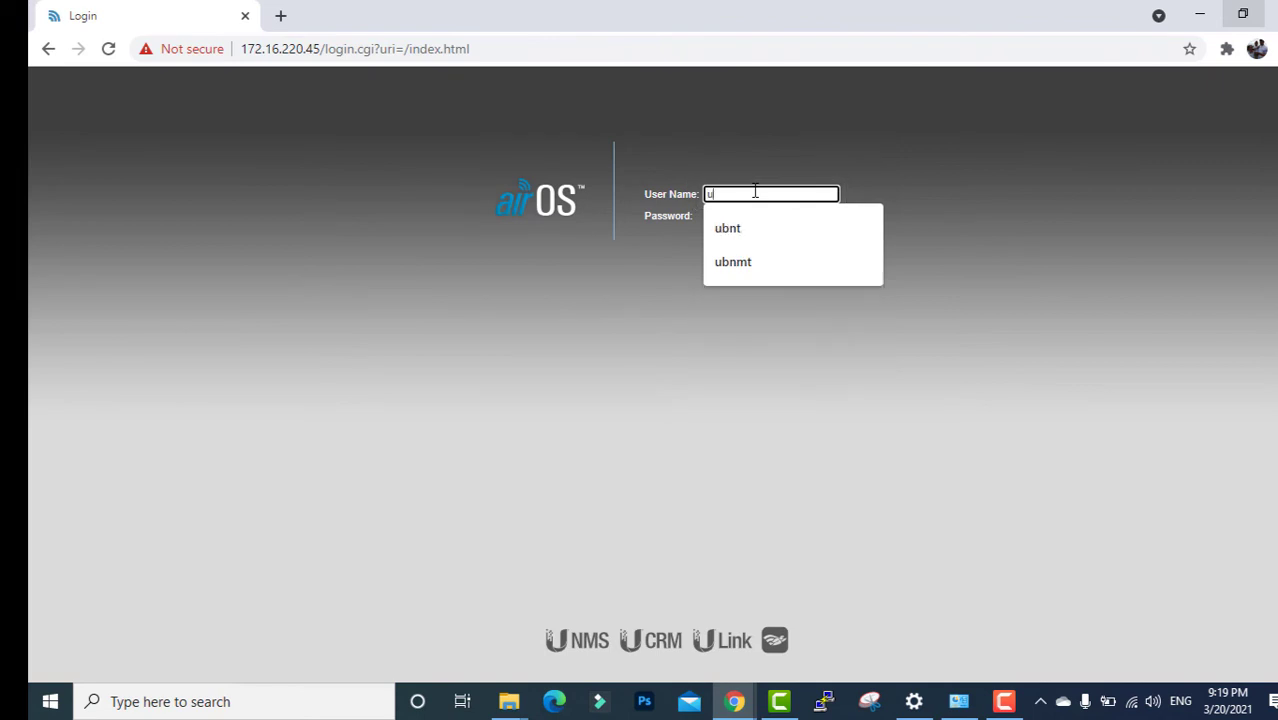
key(Tab)
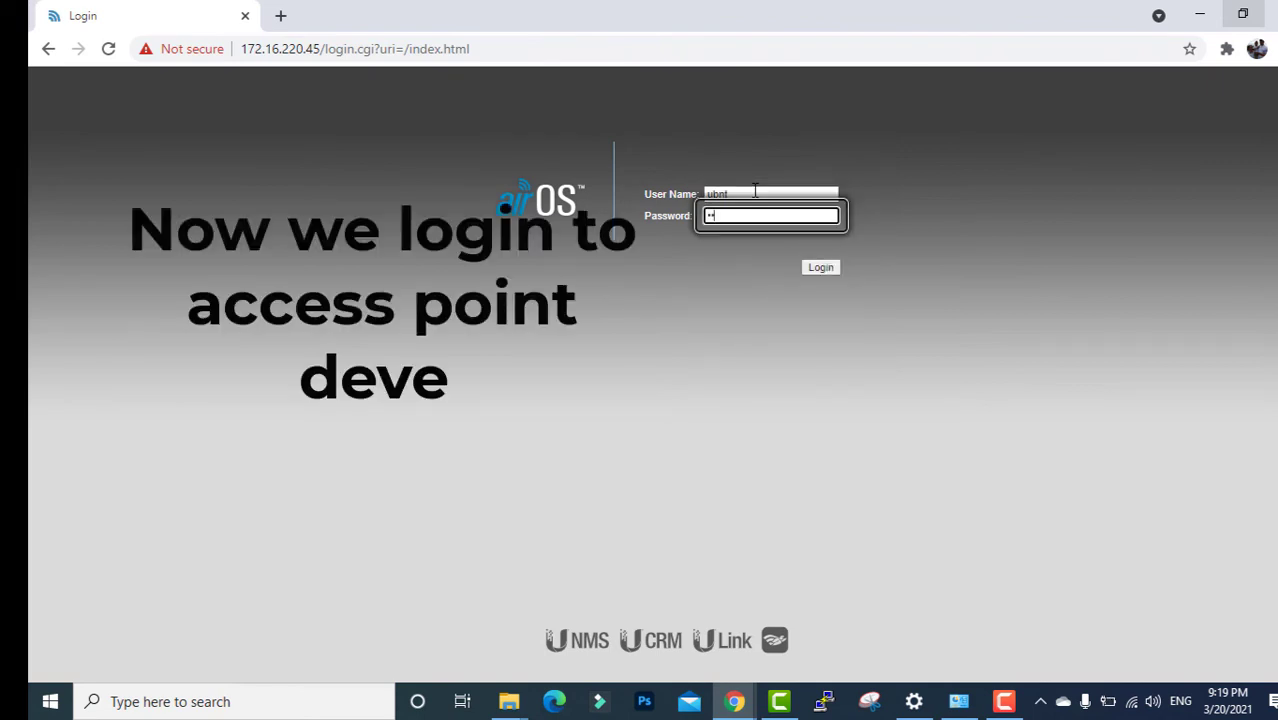
key(Return)
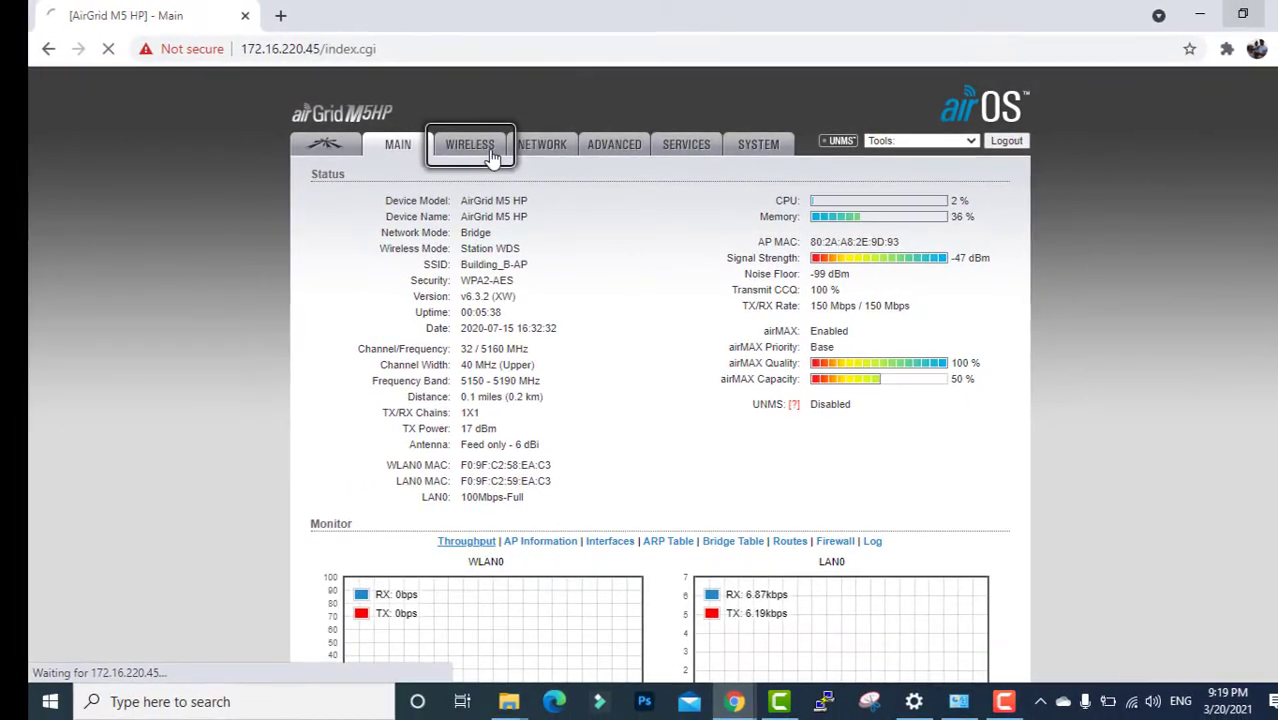
Step: Visit Wireless, return to Main, and highlight the Wireless Mode and SSID status rows
click(470, 128)
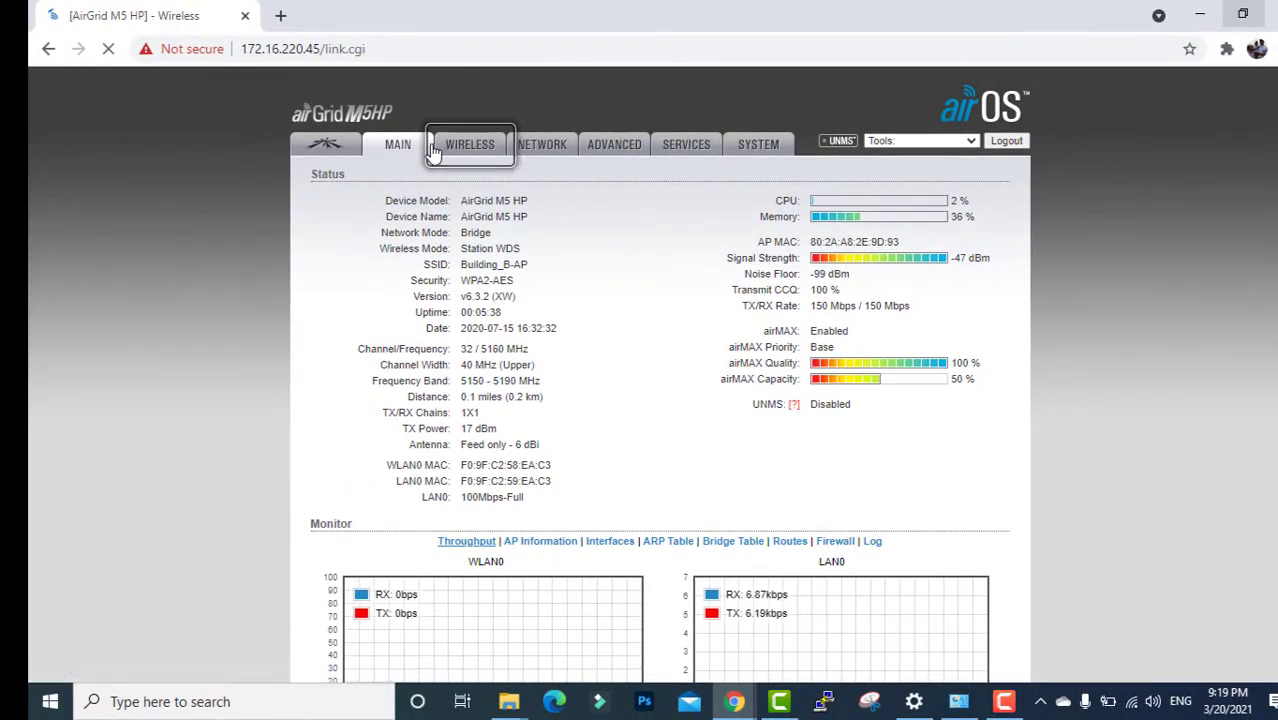
click(414, 148)
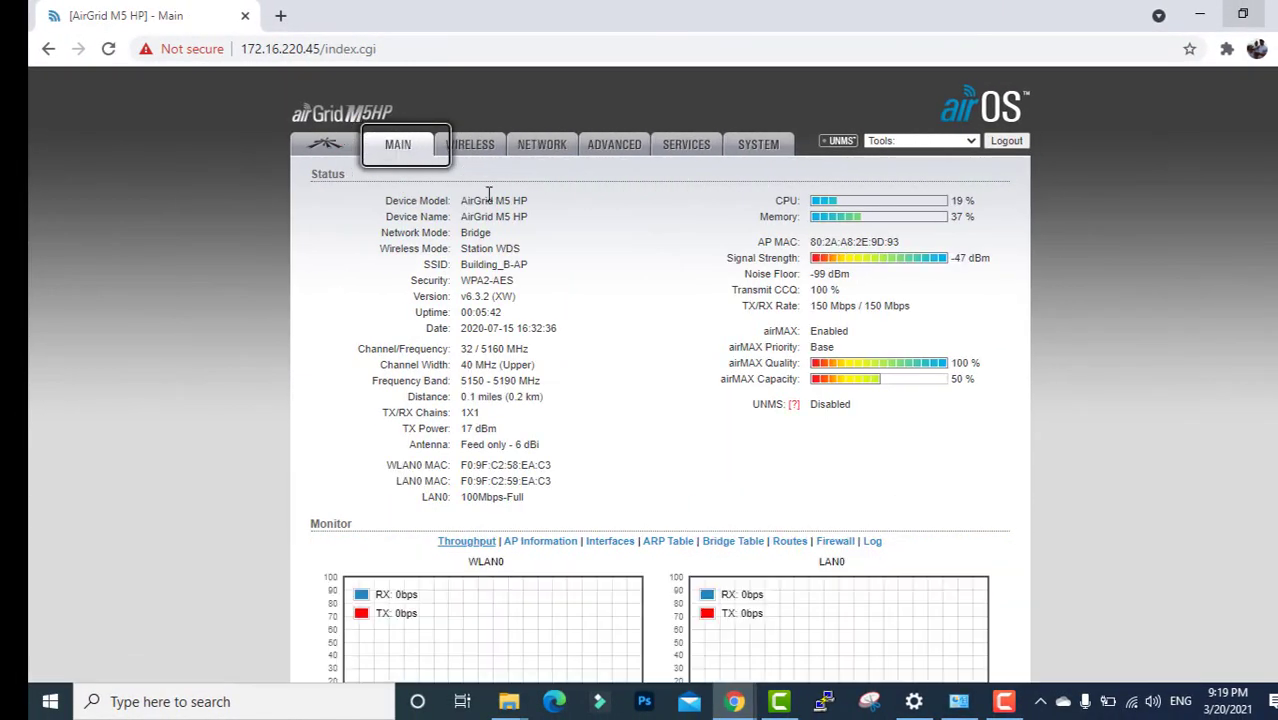
drag(464, 201, 498, 235)
click(503, 322)
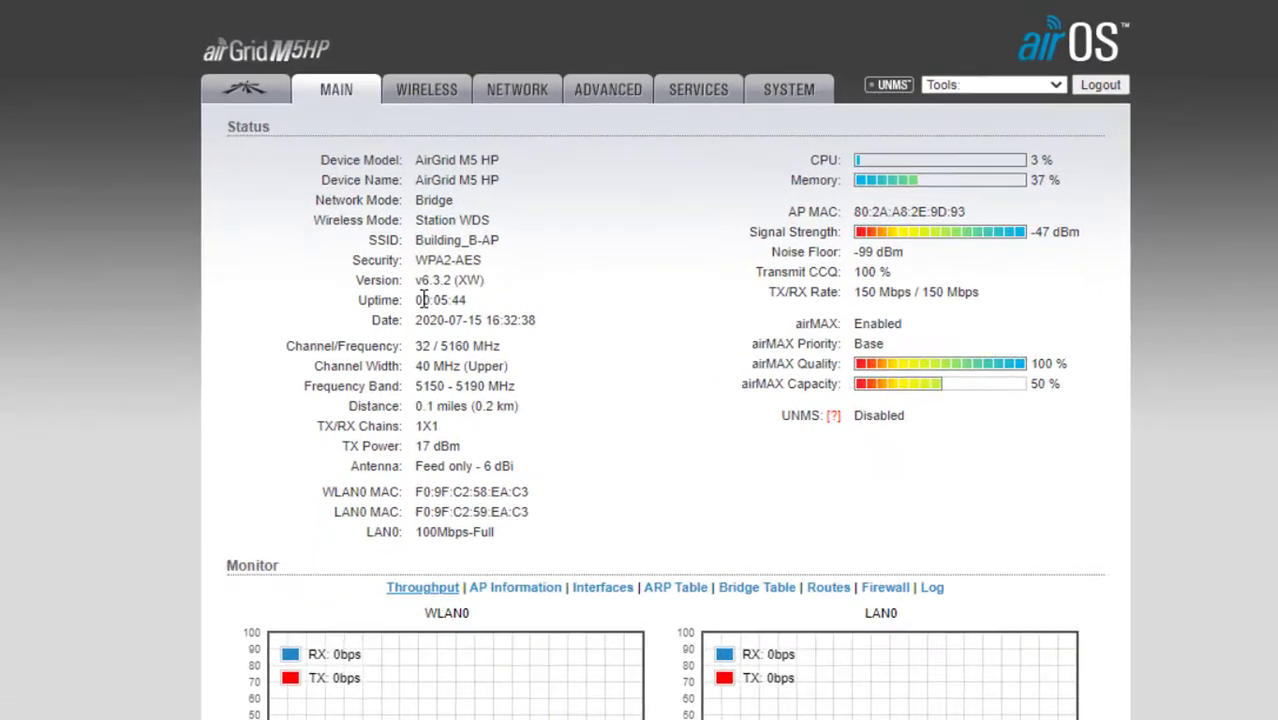
Step: Highlight the Uptime, date and version readings, then open a new browser tab
drag(467, 312, 482, 314)
drag(377, 283, 480, 307)
drag(341, 254, 425, 280)
click(695, 312)
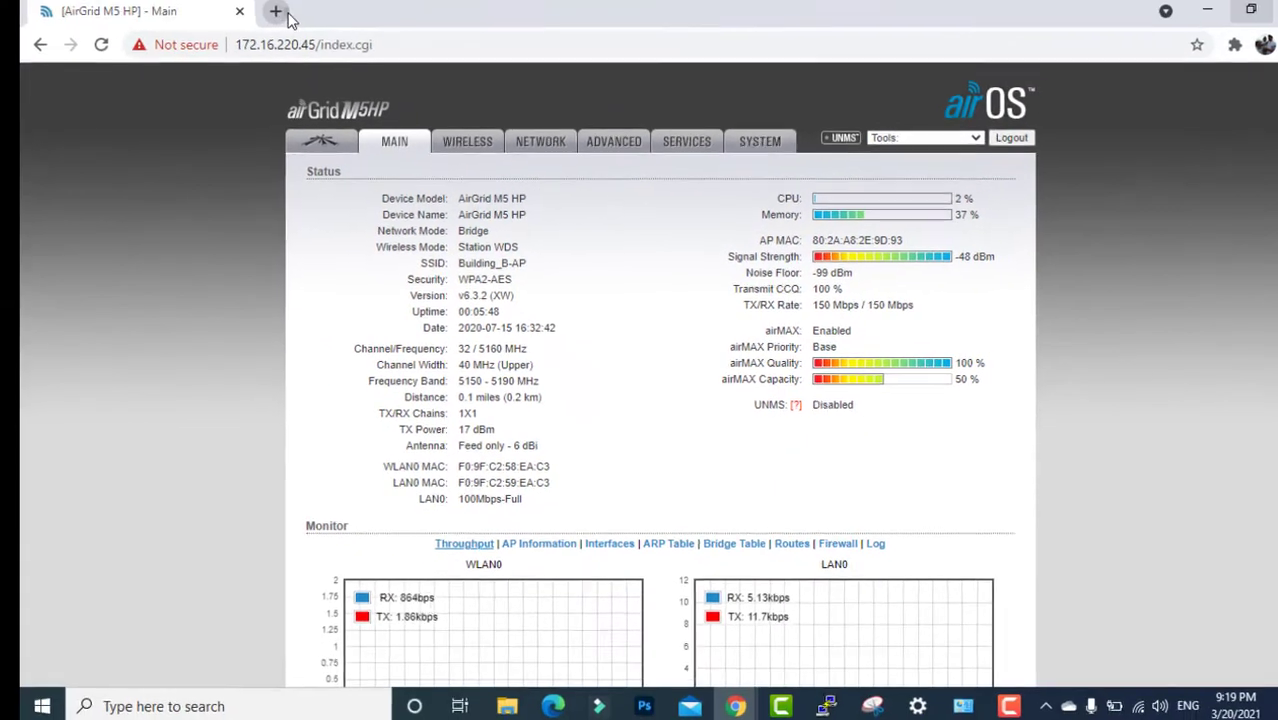
click(281, 12)
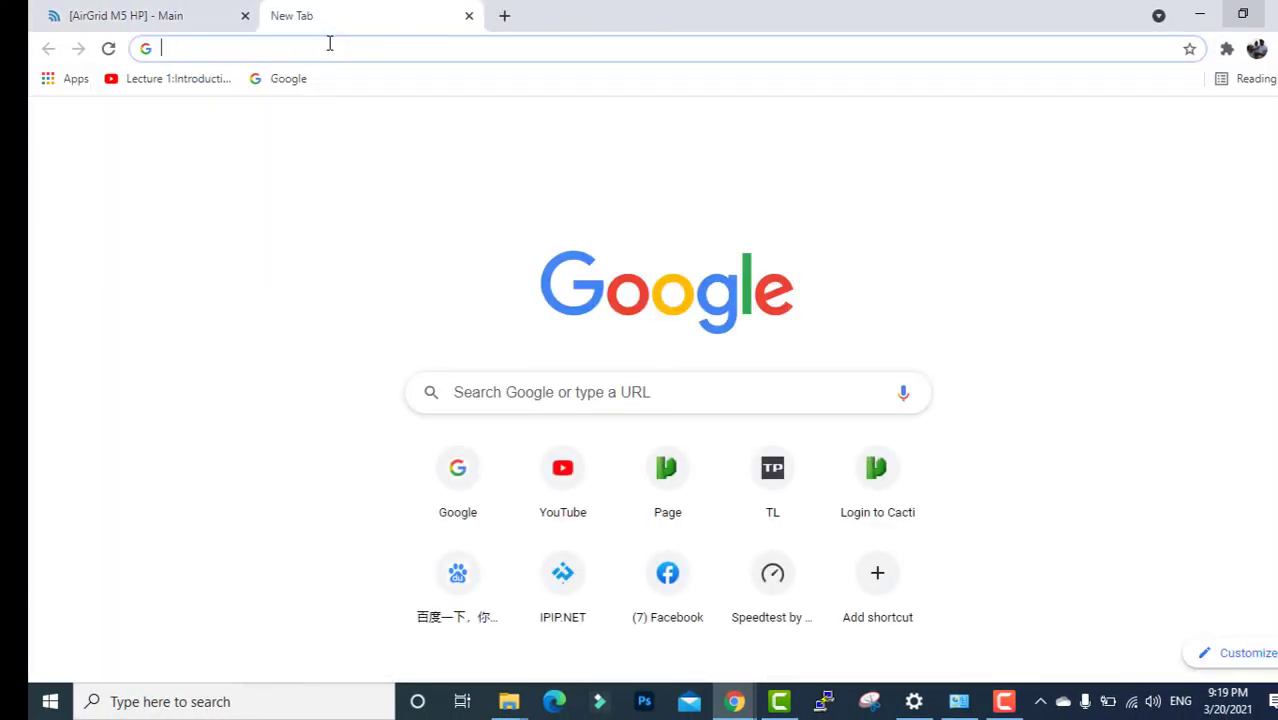
Step: Load 172.16.220.44 and enter the user name and password on the access point's login page
text(172.1)
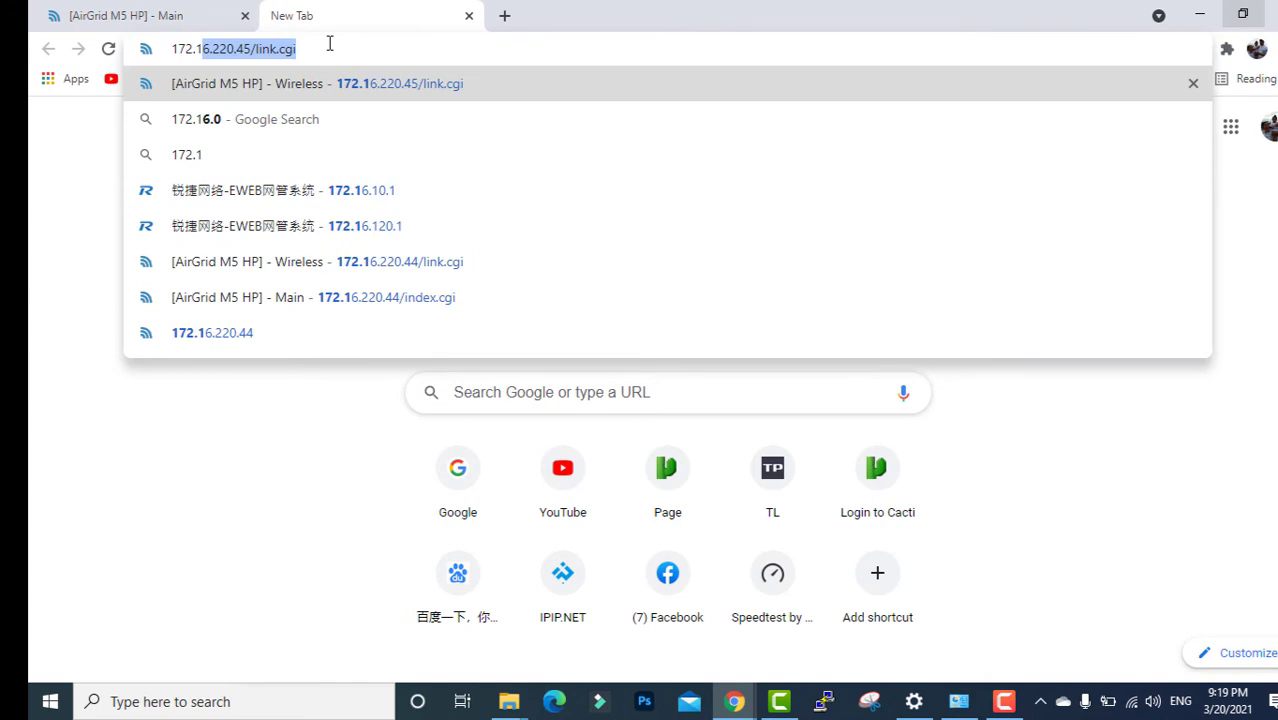
text(6.22)
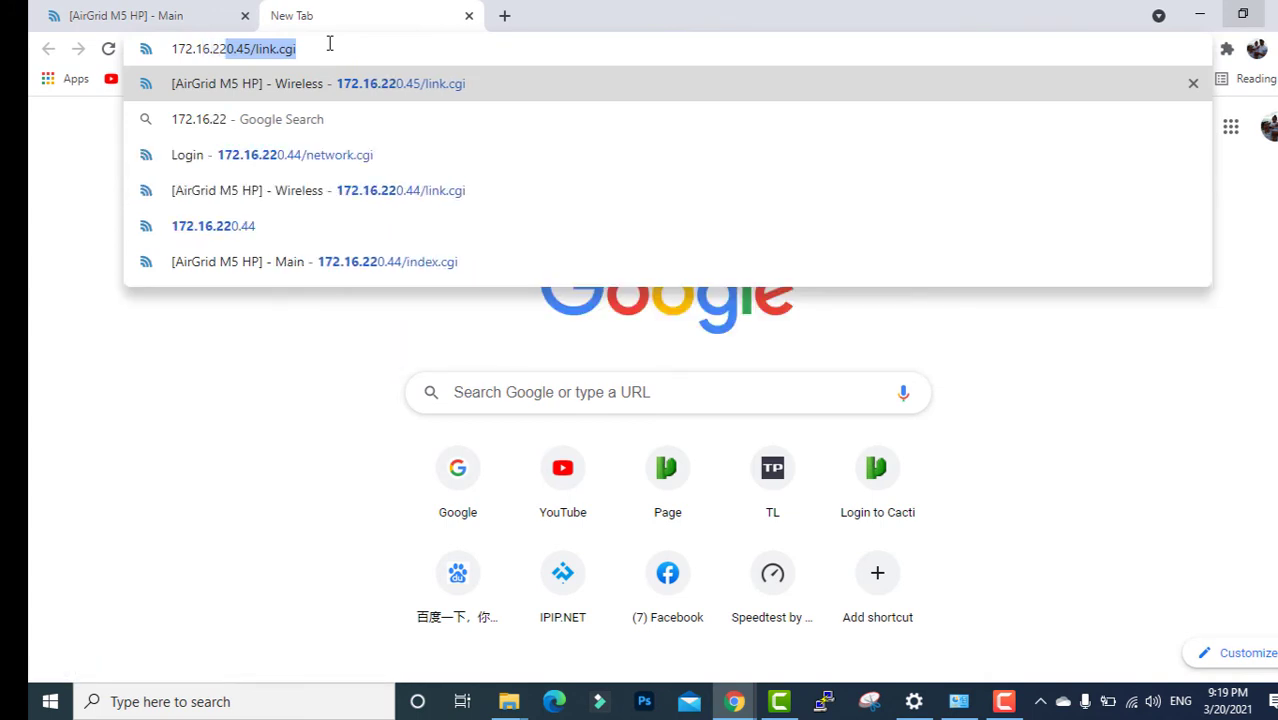
text(0.44)
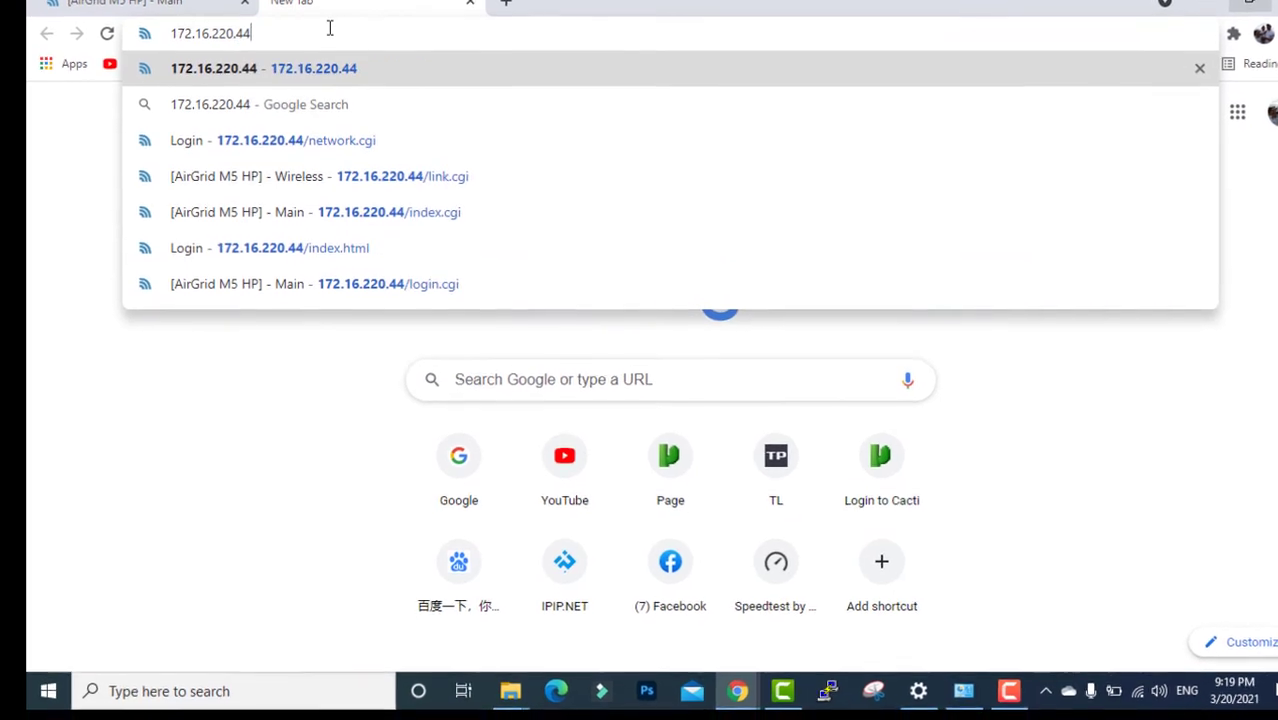
key(Return)
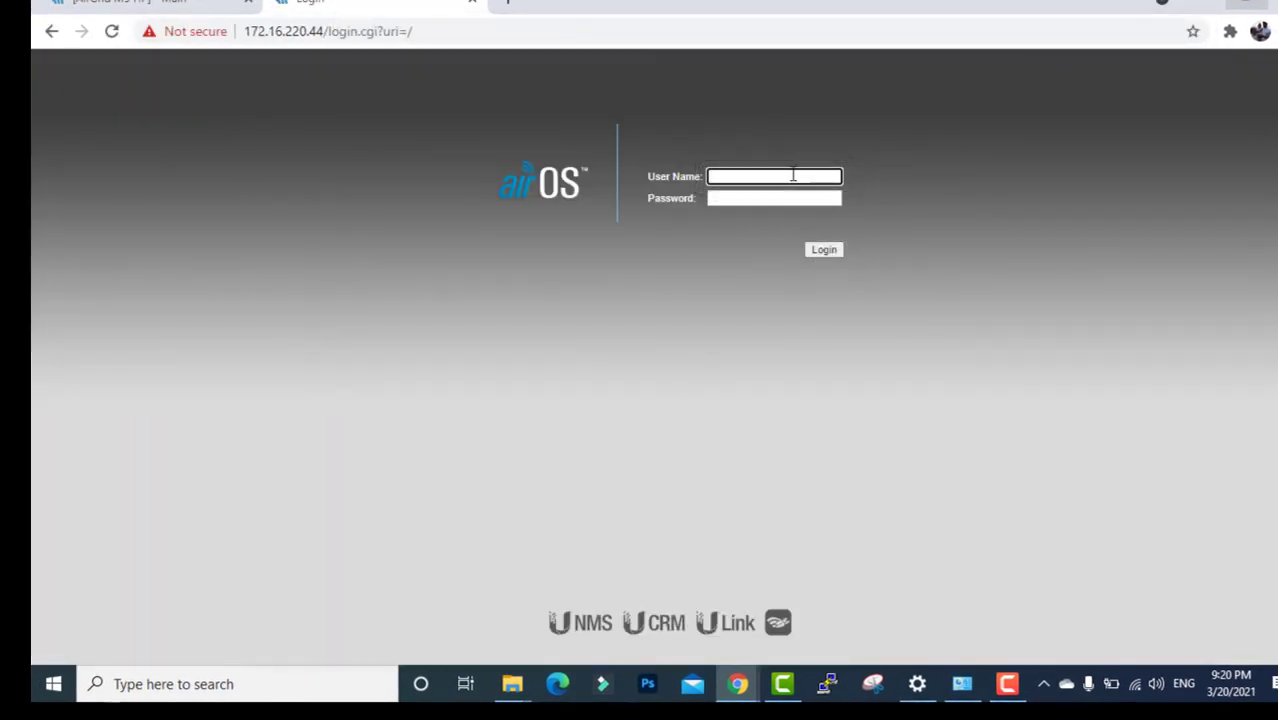
text(bnt)
key(Tab)
text(•••••••)
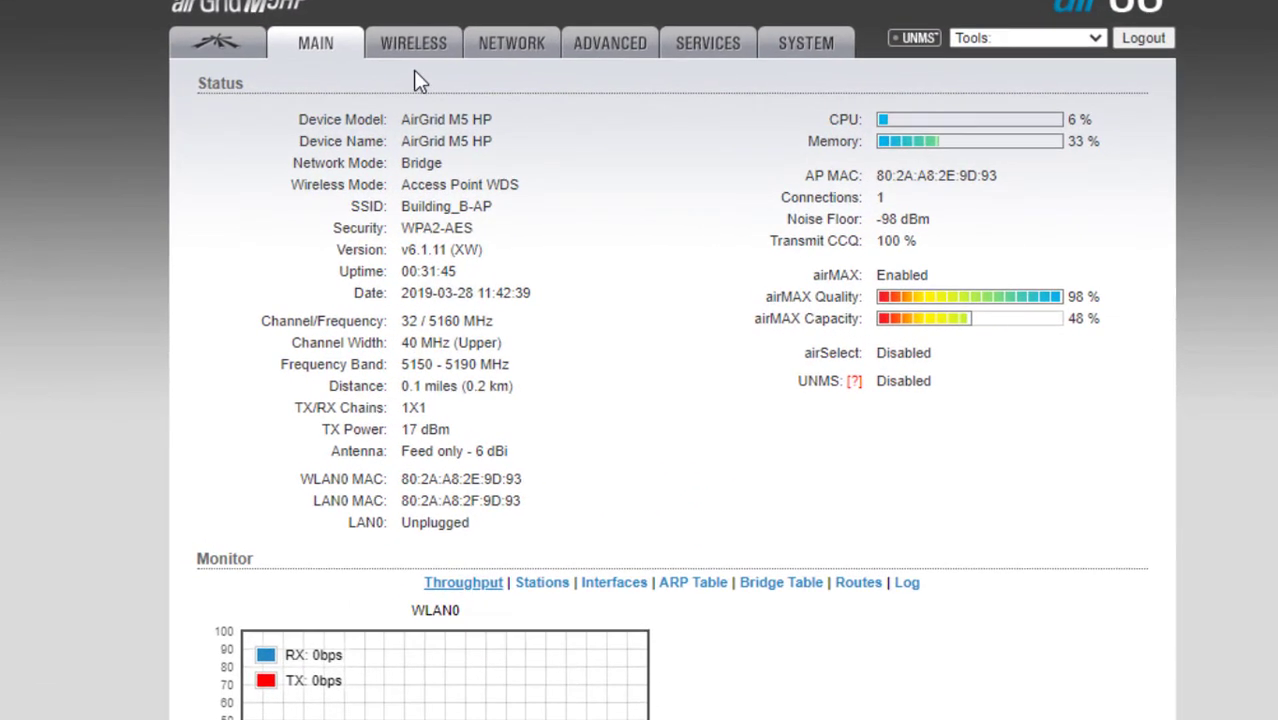
Step: Check the access point's Wireless page and highlight the SSID Building_B-AP on both devices
click(413, 43)
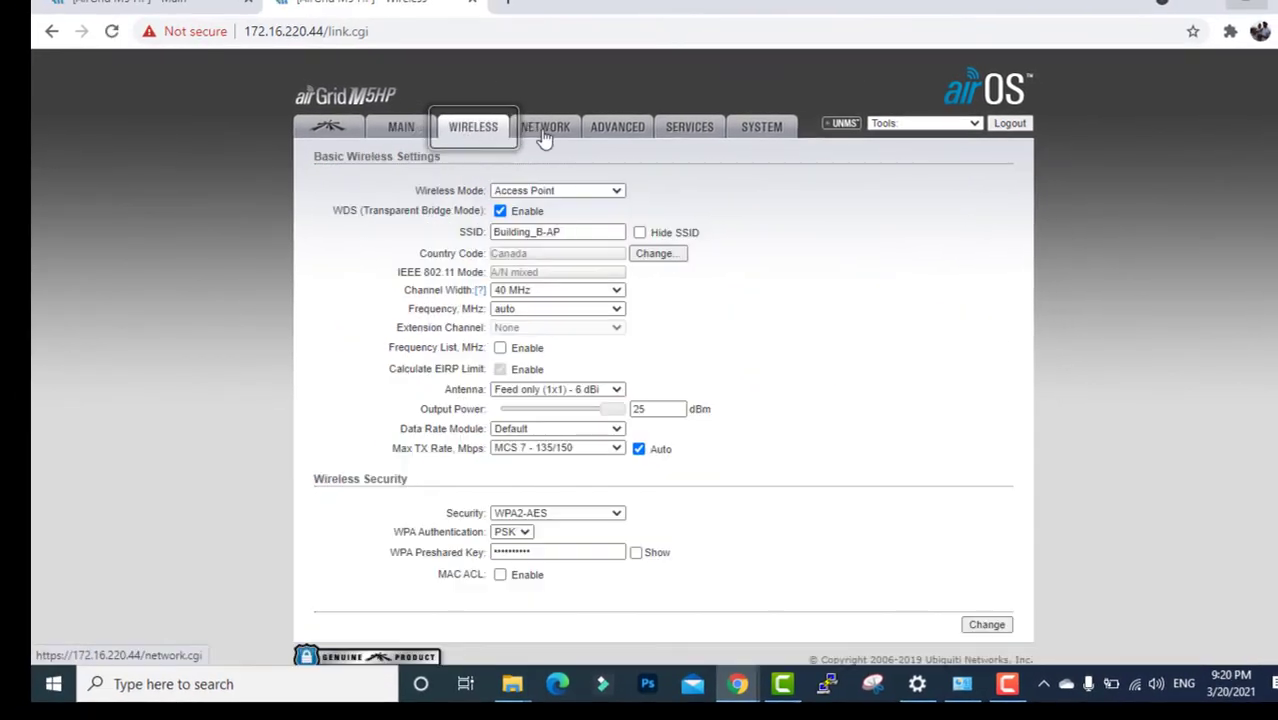
click(400, 133)
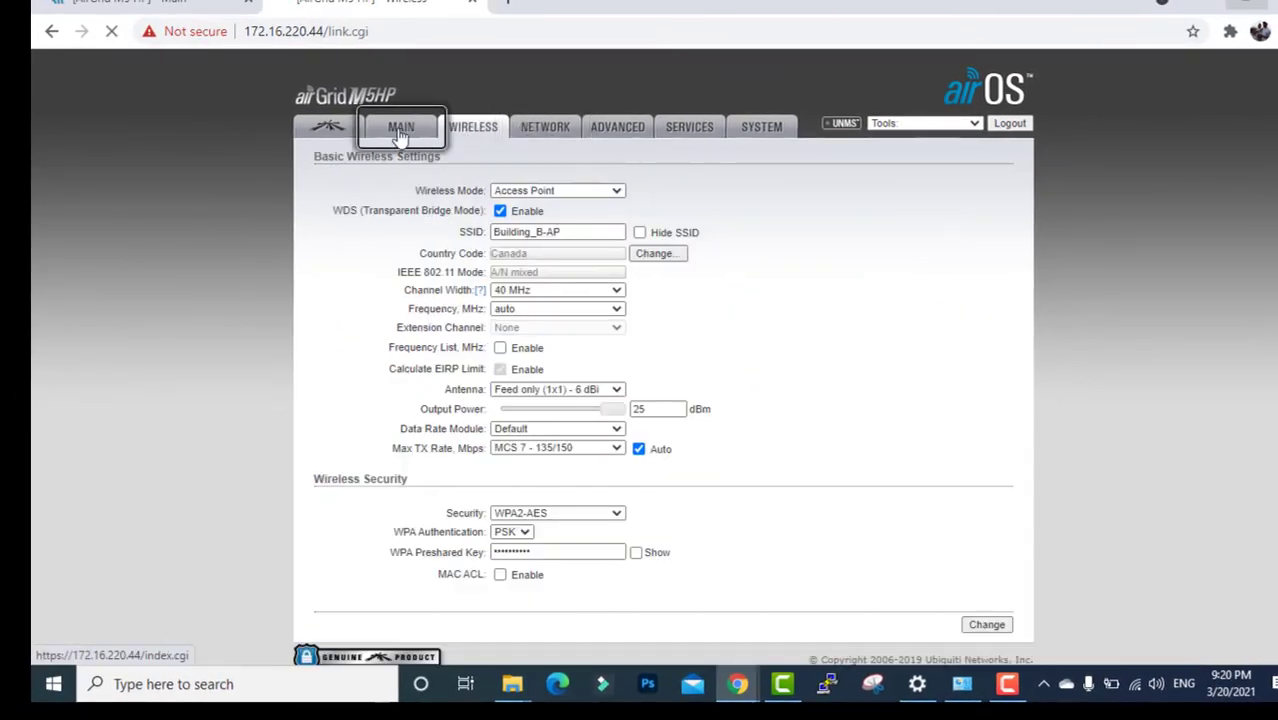
click(503, 135)
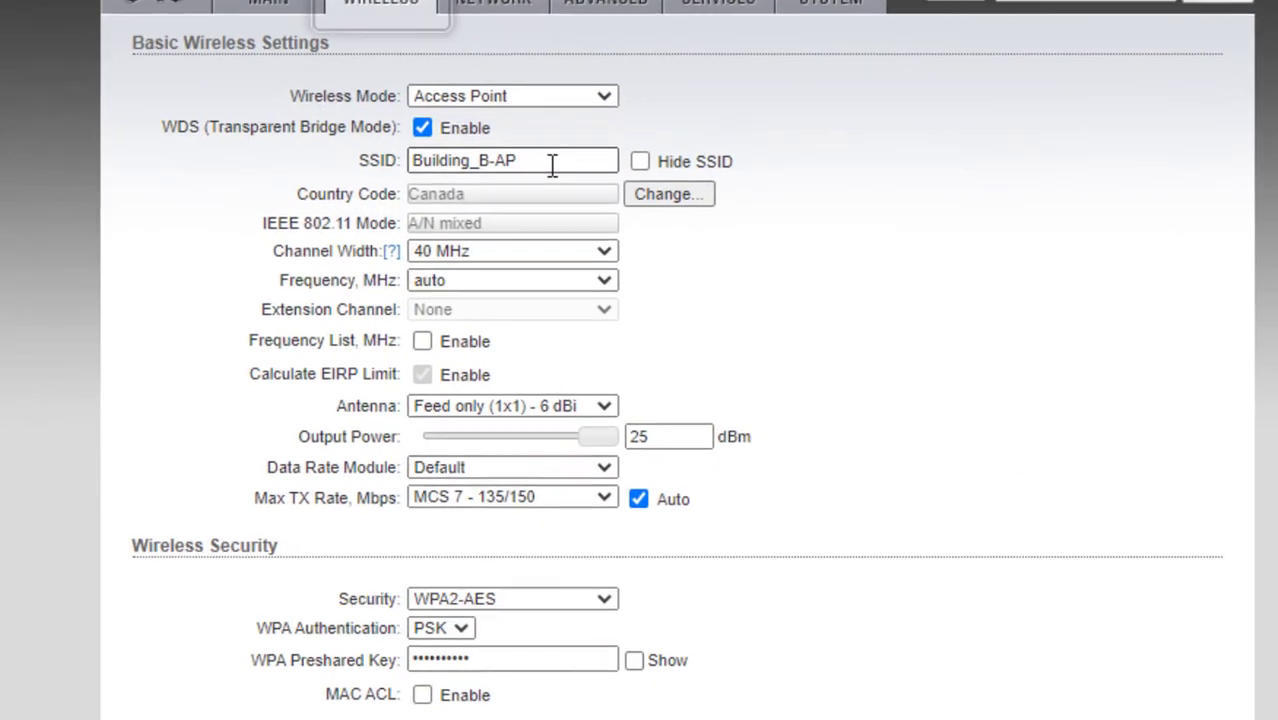
triple_click(549, 229)
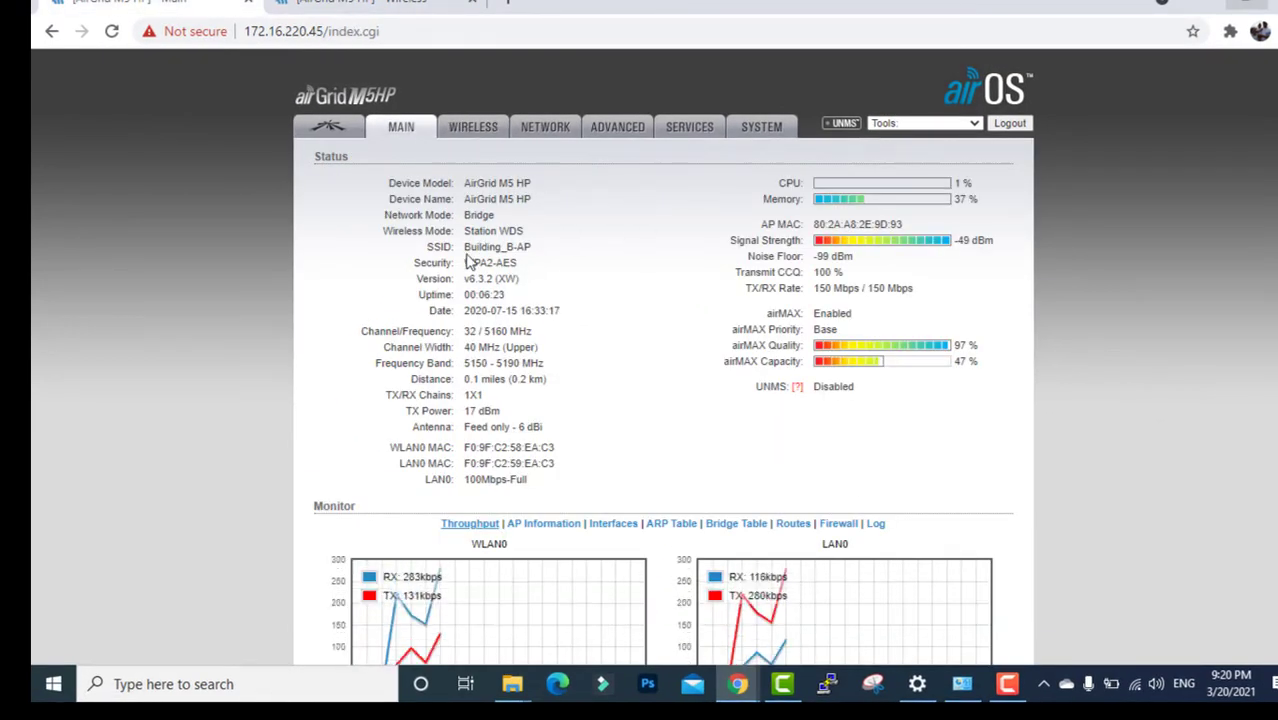
drag(466, 249, 562, 249)
click(596, 265)
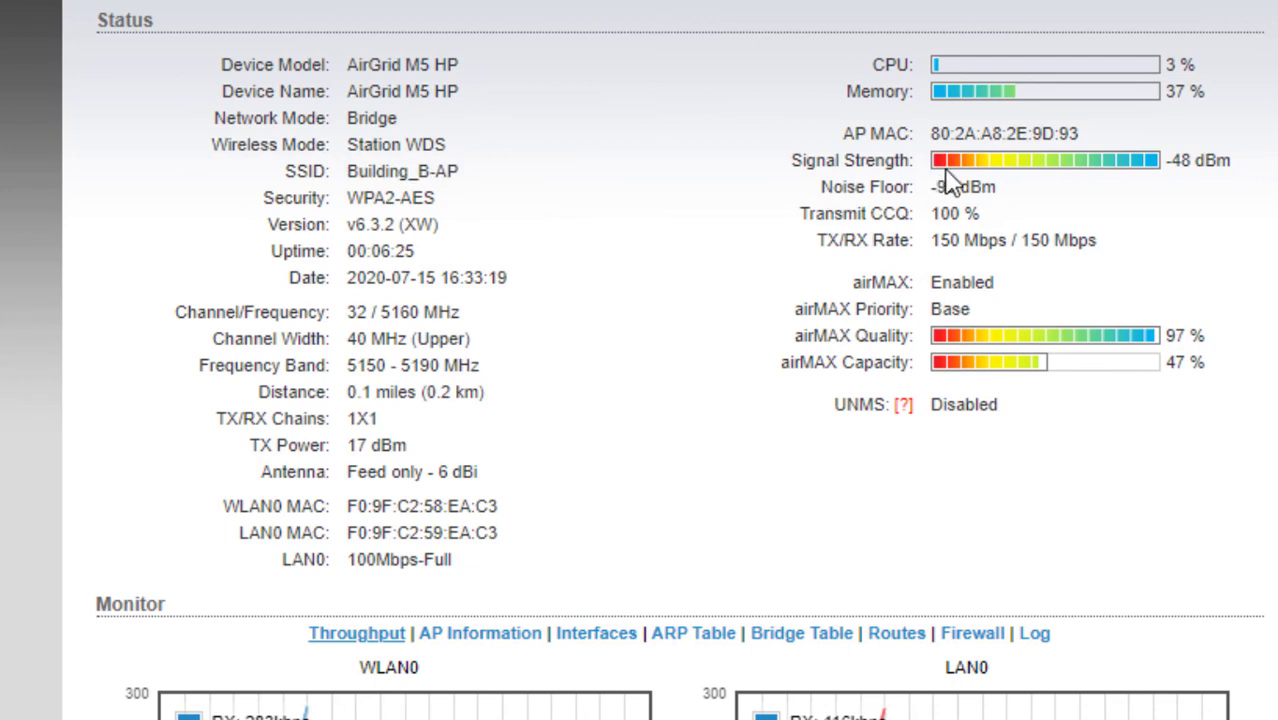
Step: Highlight the station's Signal Strength and 150 Mbps TX/RX rate readings
drag(859, 159, 1191, 146)
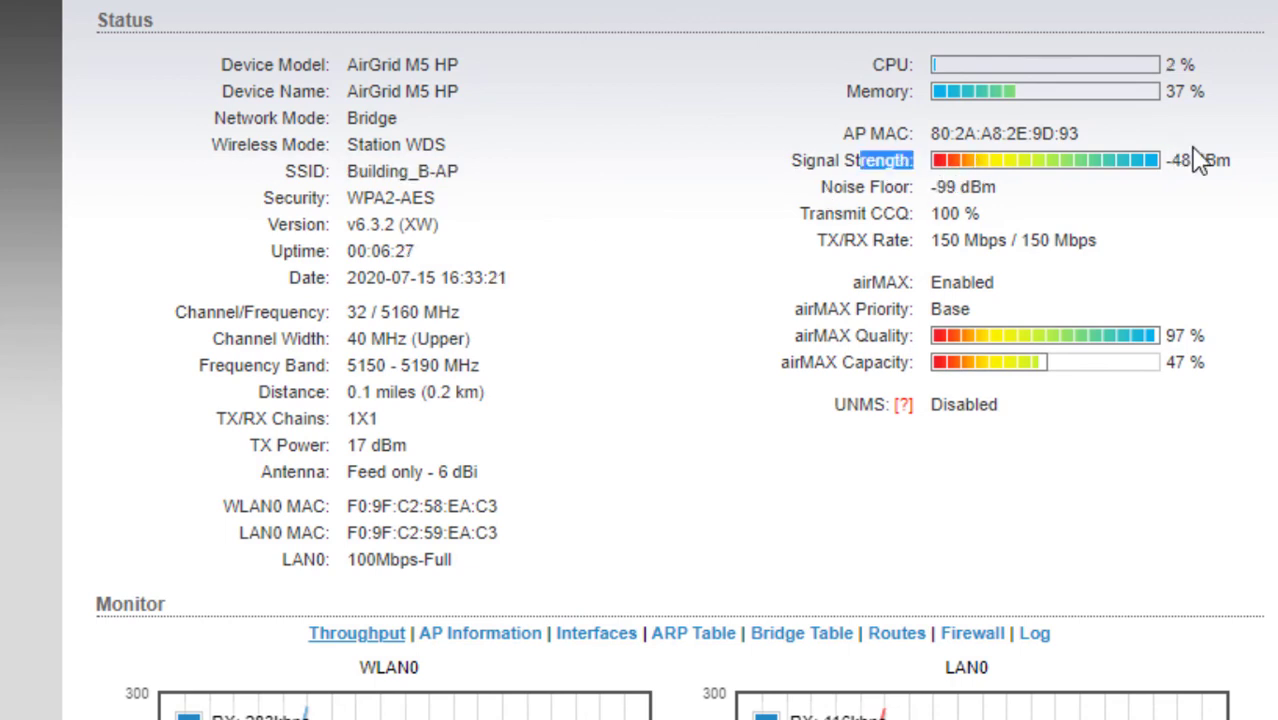
click(1084, 166)
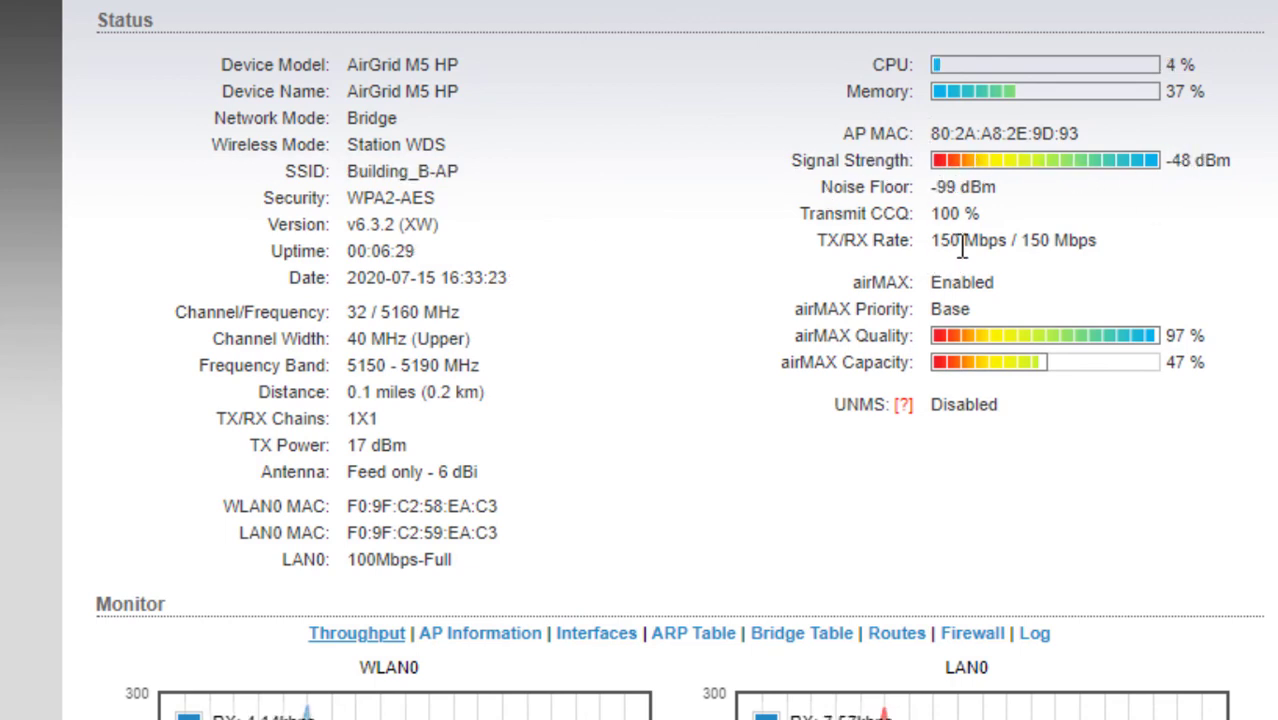
drag(963, 248, 1103, 250)
click(1097, 241)
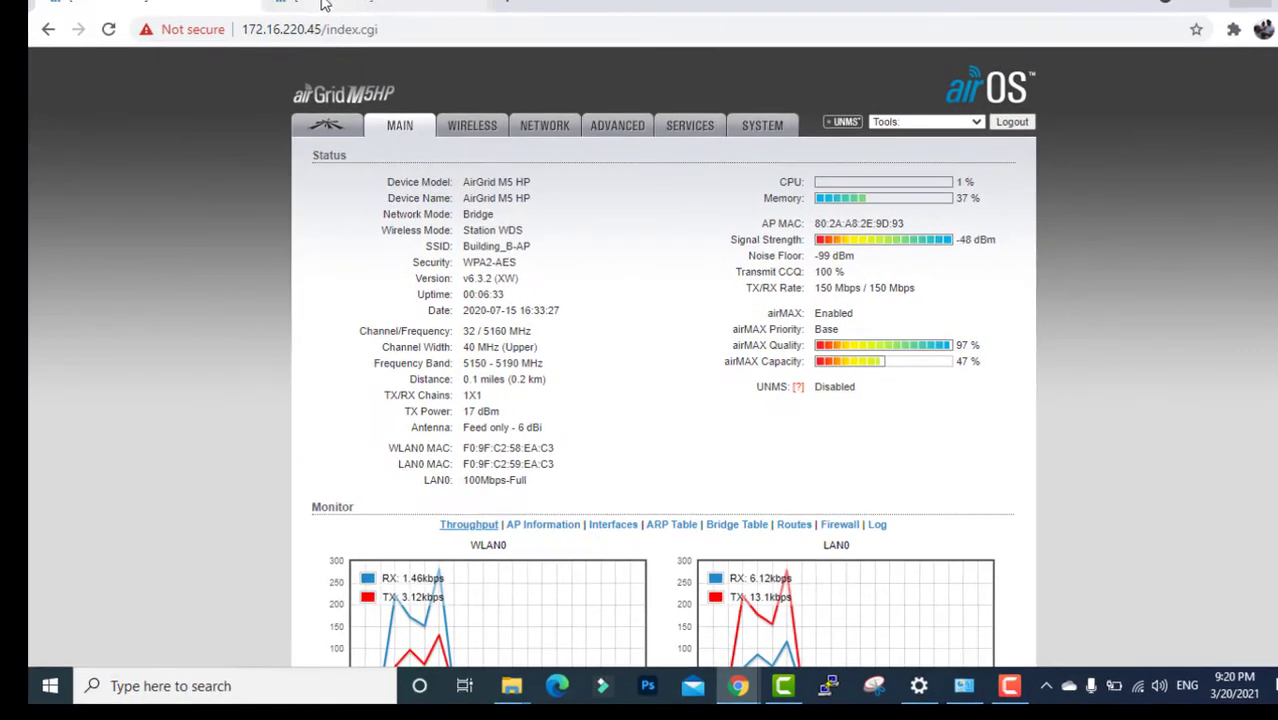
Step: Show the access point's Main page, highlight its airMAX readings, then return to the station tab
click(472, 127)
click(401, 127)
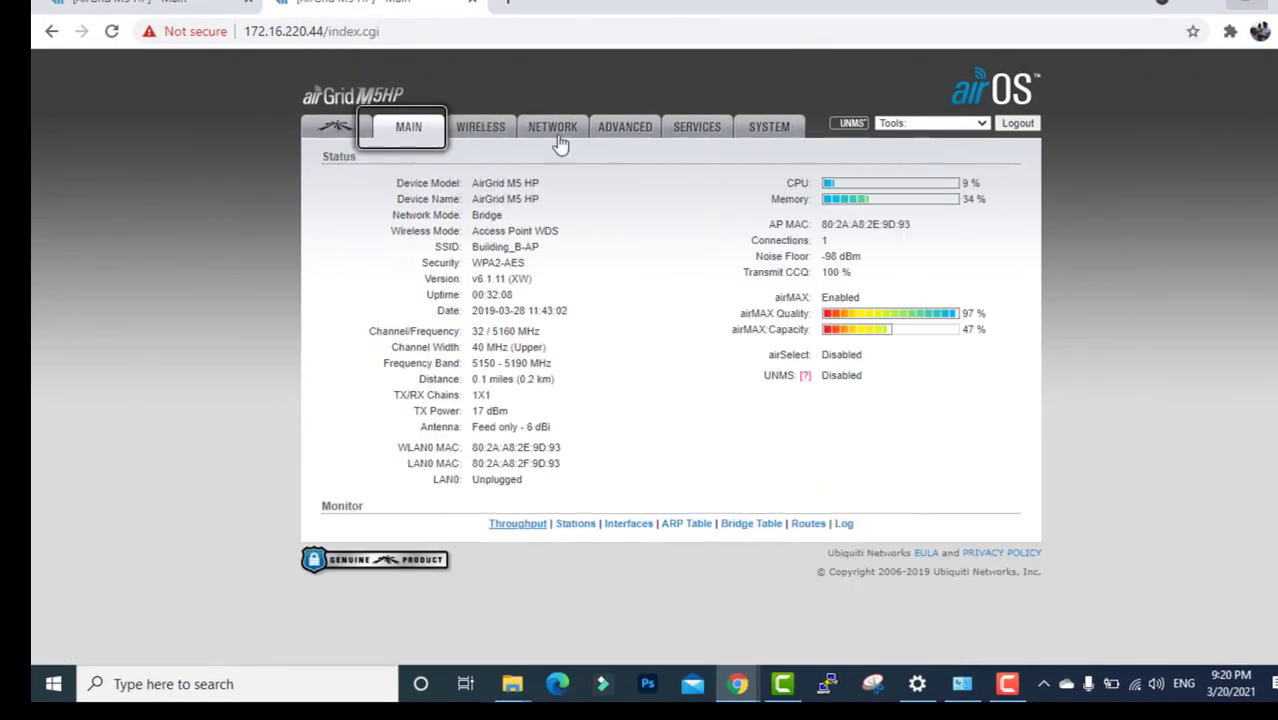
drag(950, 316, 826, 298)
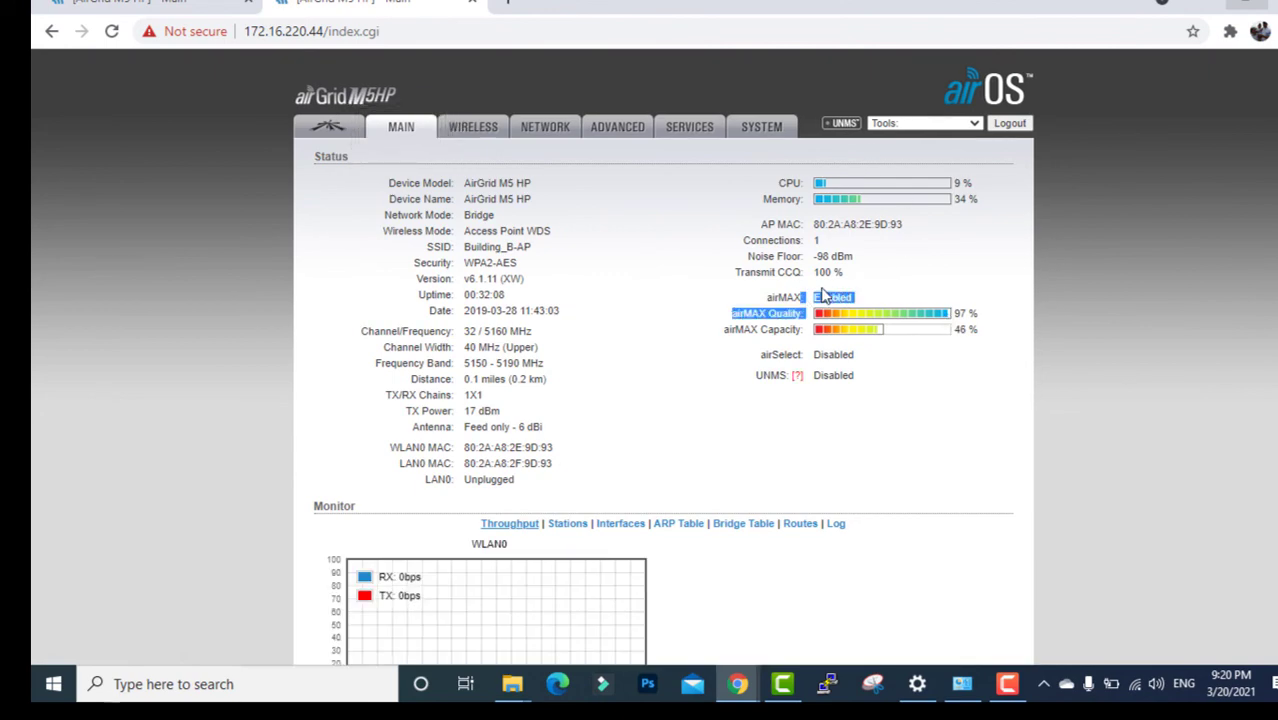
click(822, 285)
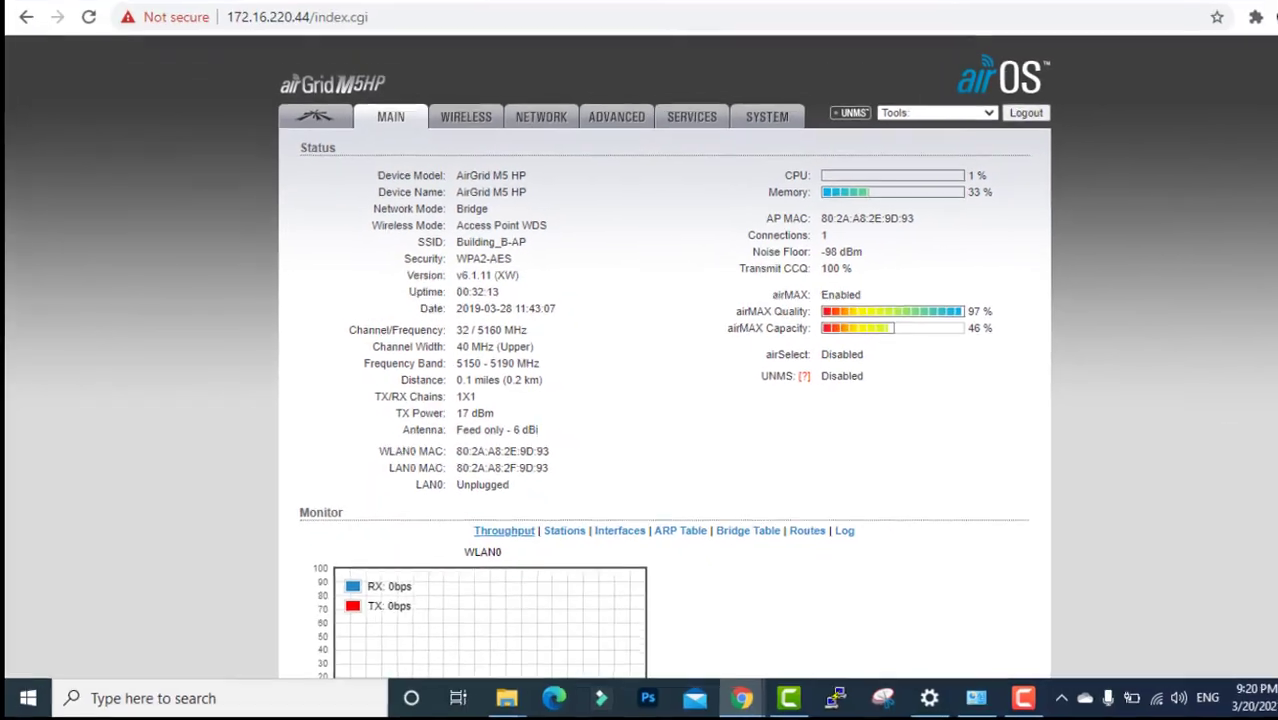
key(ctrl+Tab)
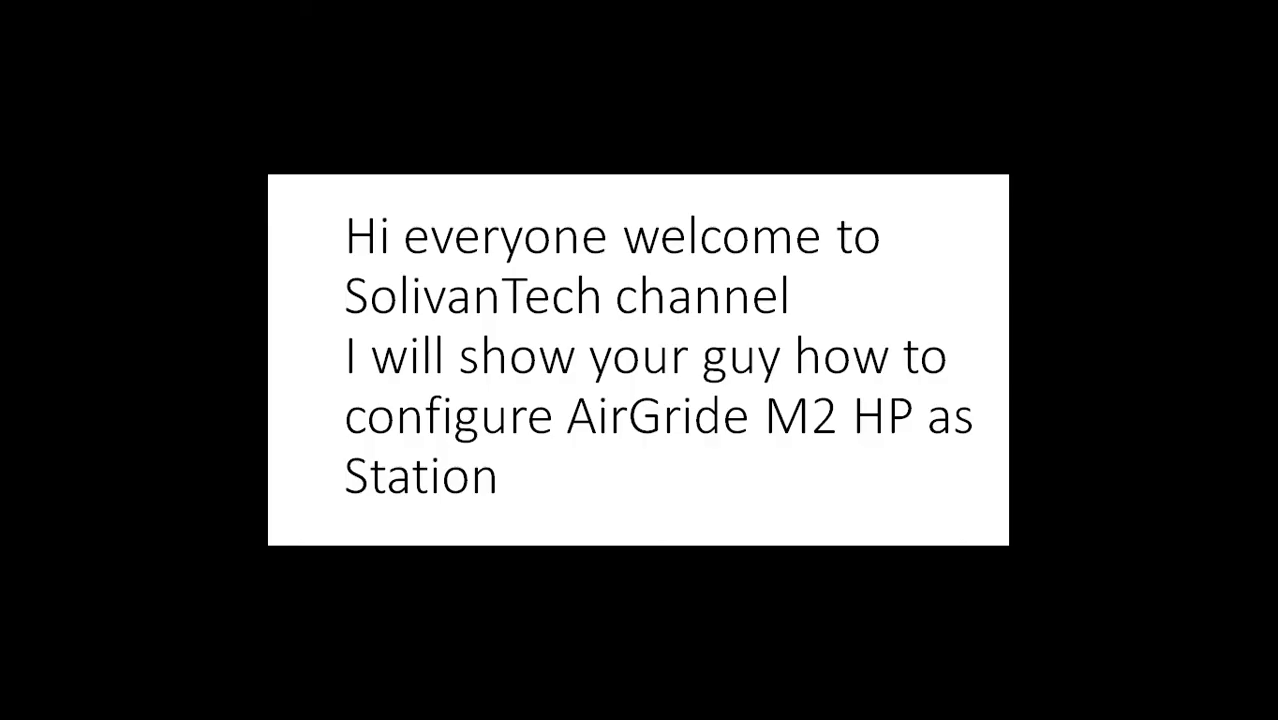